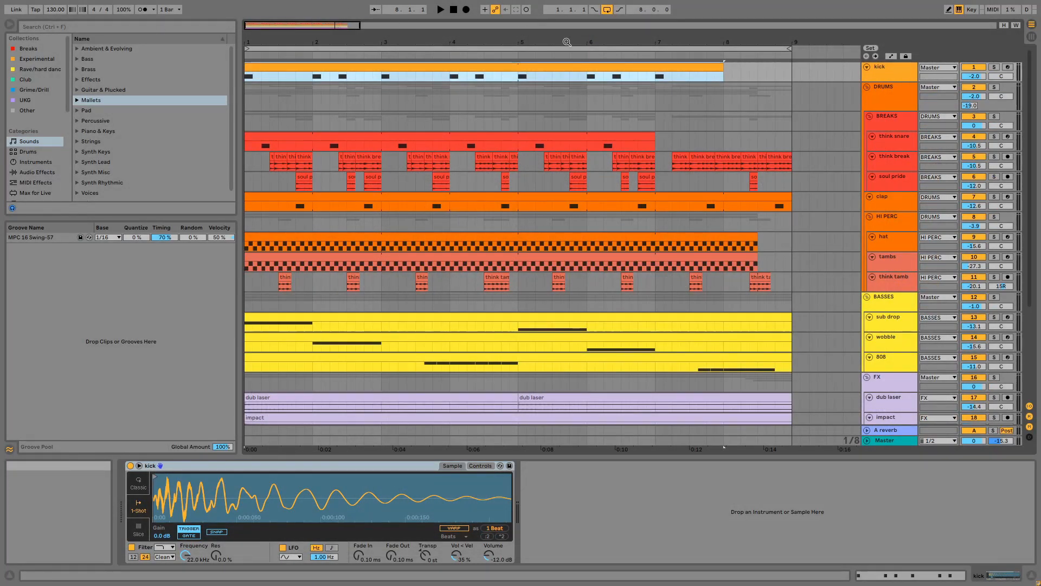
- Solo the kick track, play its pattern from the start of the arrangement, and release the solo
click(994, 65)
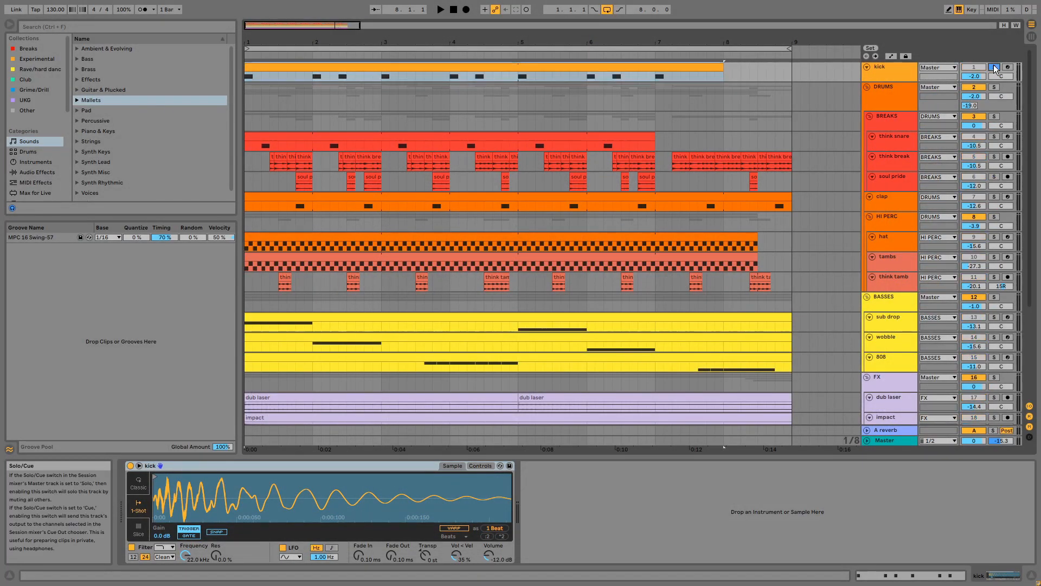
click(631, 71)
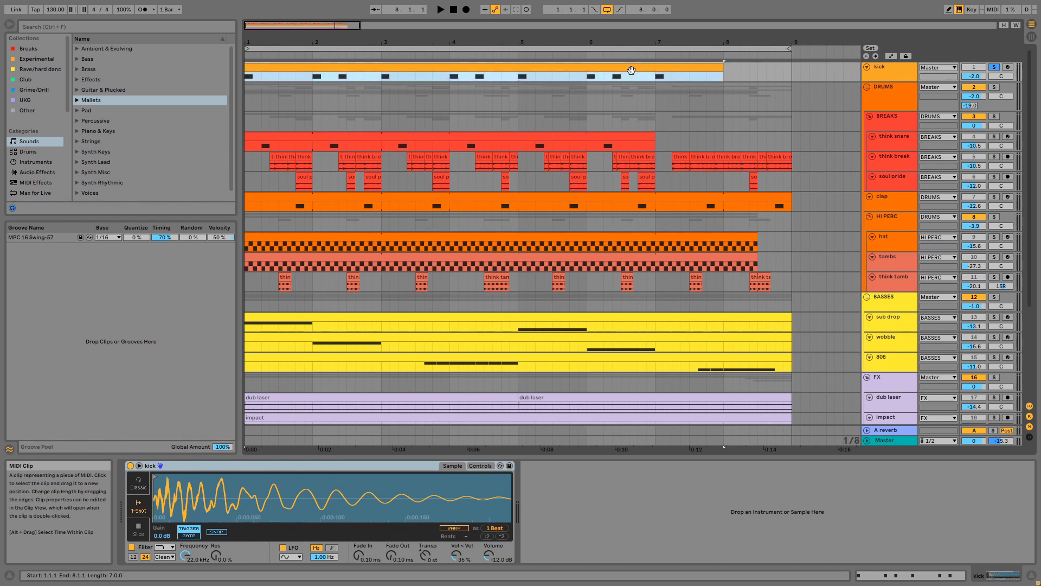
key(space)
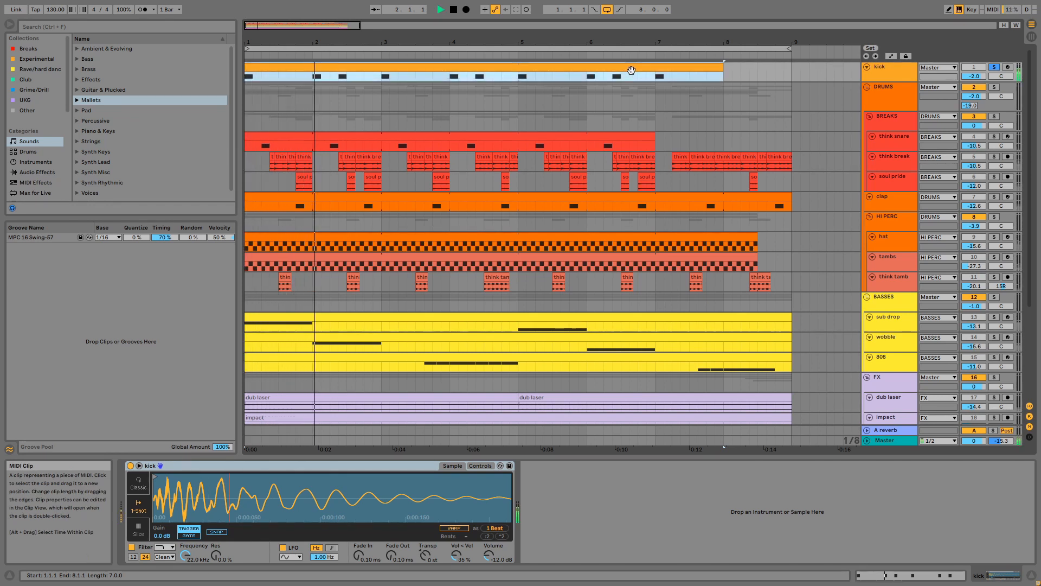
click(993, 68)
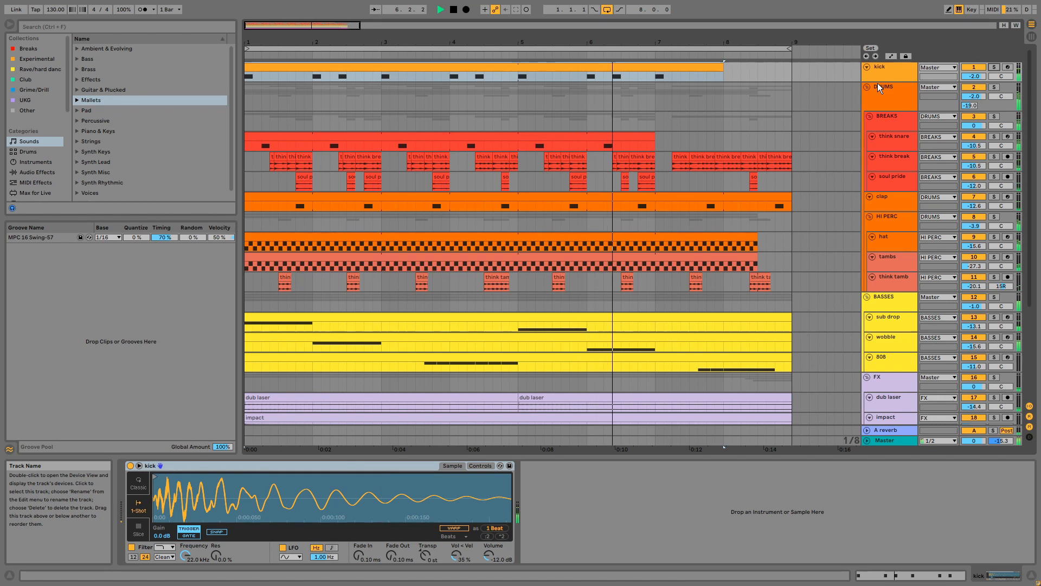
- Stop playback, solo the DRUMS group and play all its tracks together from bar 1
key(space)
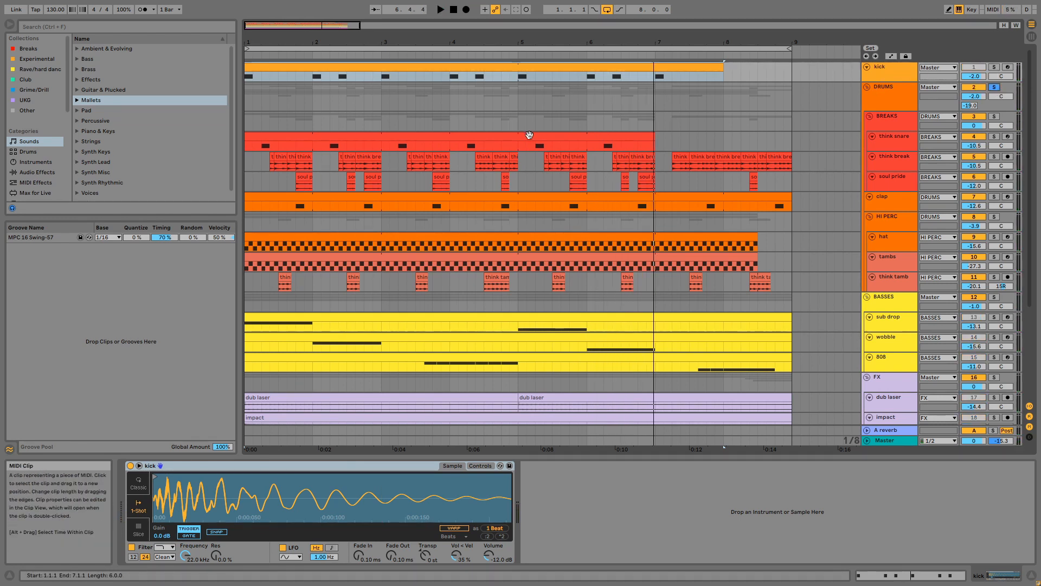
click(524, 136)
key(space)
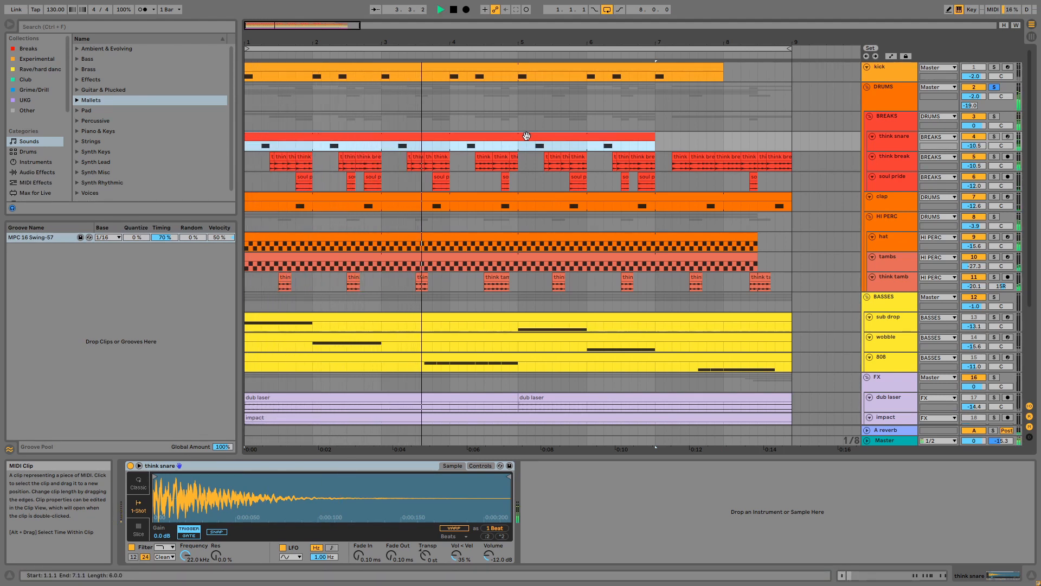
- Solo the BREAKS group and examine the EQ Eight settings on the think break and soul pride tracks
click(994, 116)
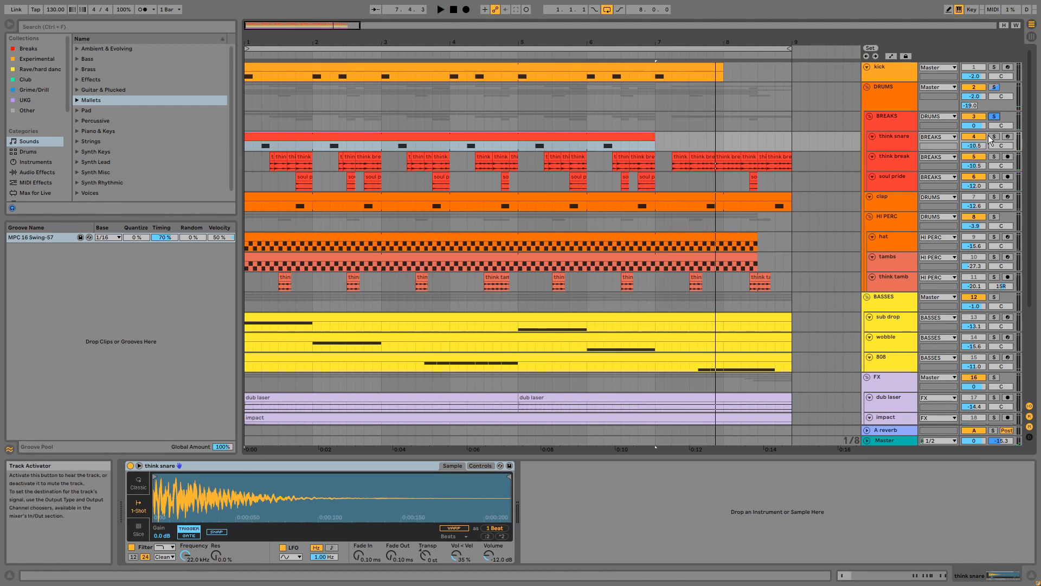
click(890, 158)
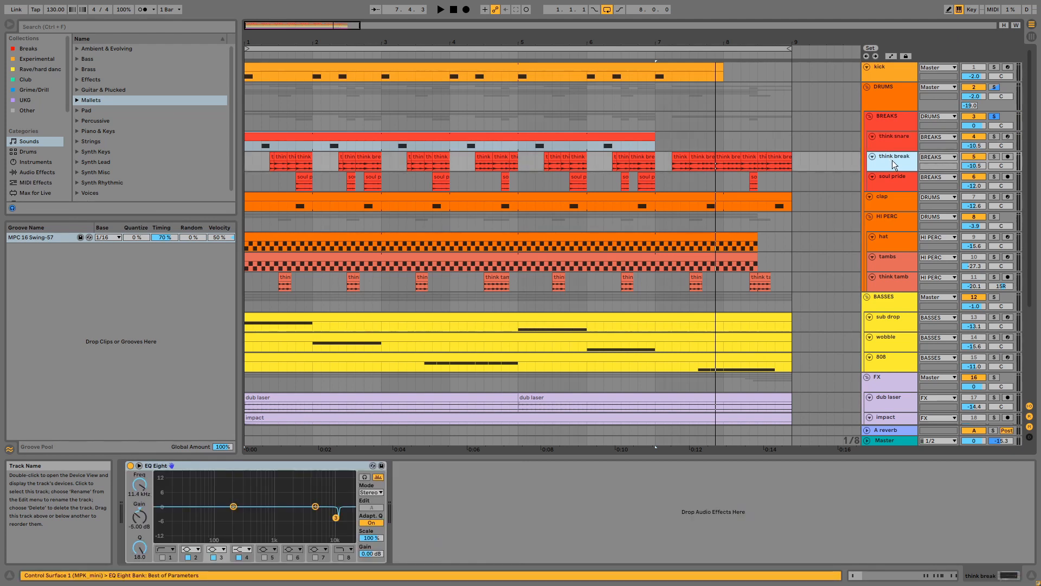
click(887, 177)
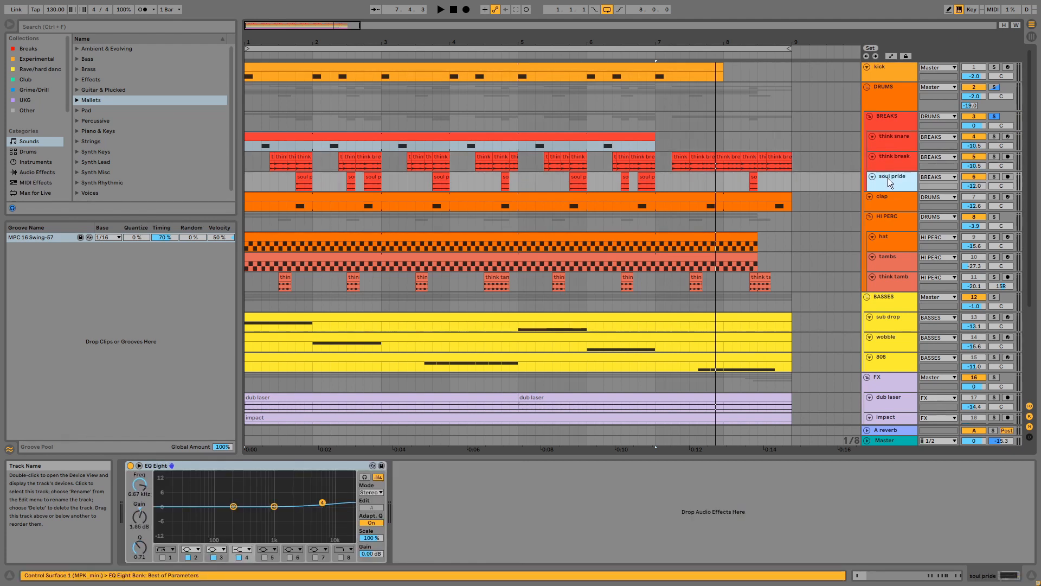
- Play the think snare, think break and soul pride tracks, each soloed in turn
click(993, 139)
key(space)
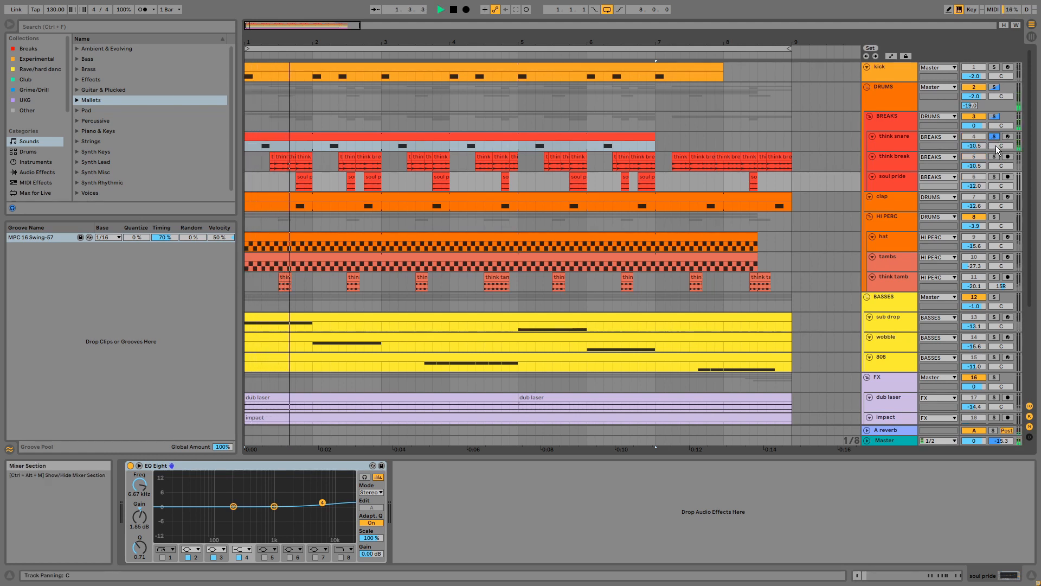
click(994, 157)
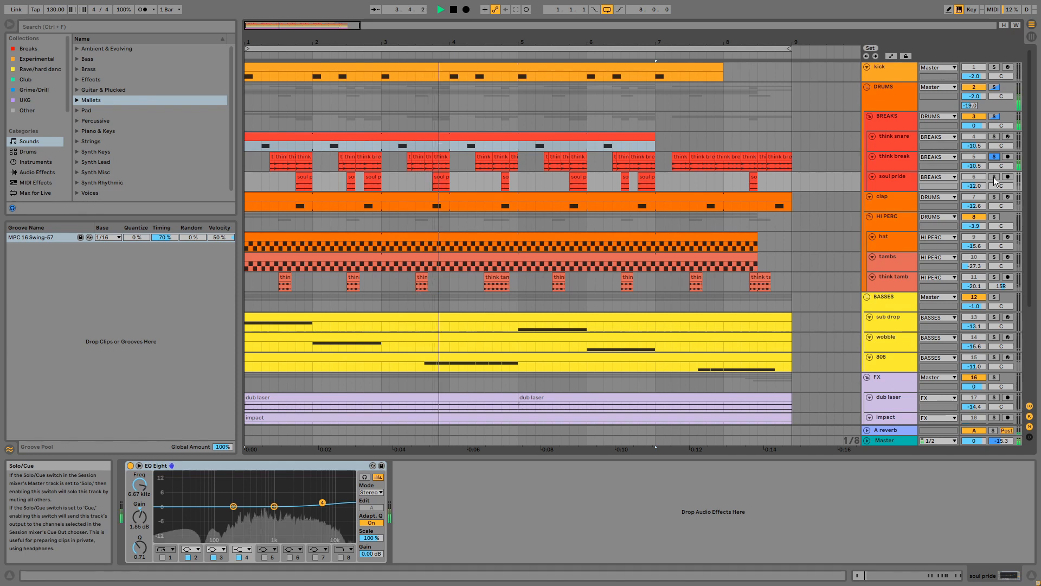
click(994, 176)
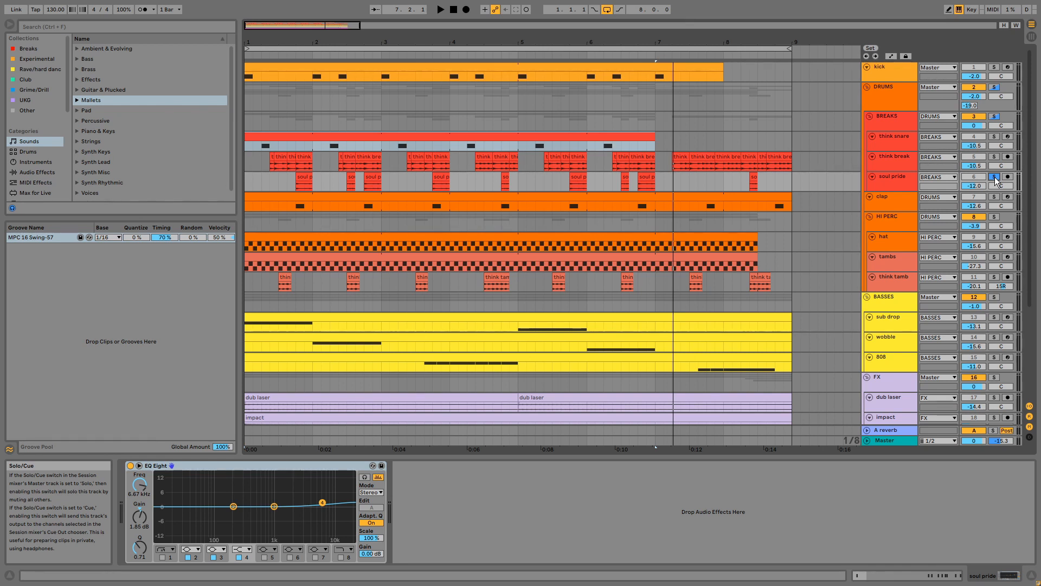
- Solo the whole BREAKS group again, play its three tracks together from bar 1, and stop playback
click(902, 138)
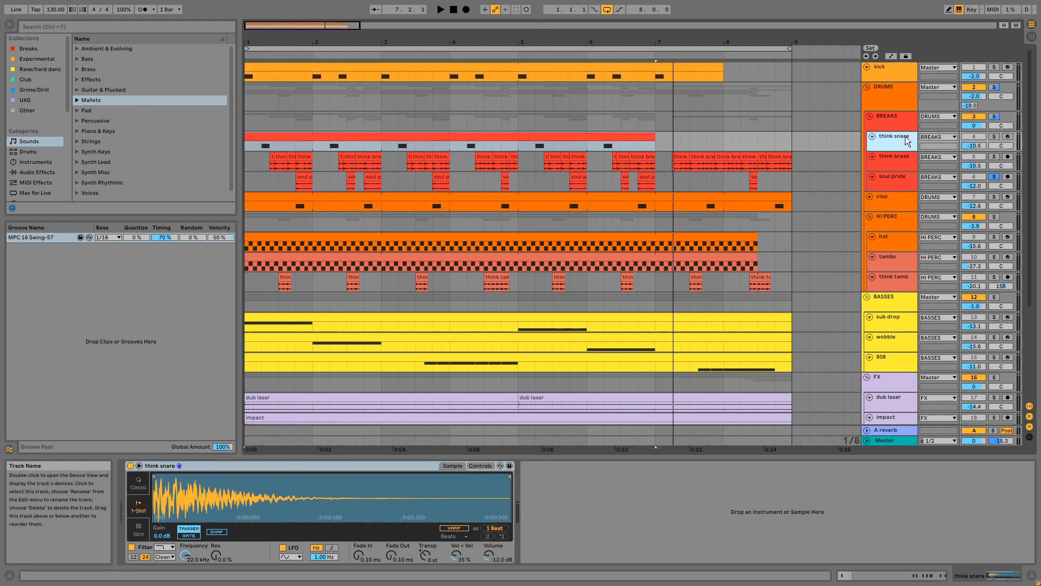
click(995, 117)
click(995, 116)
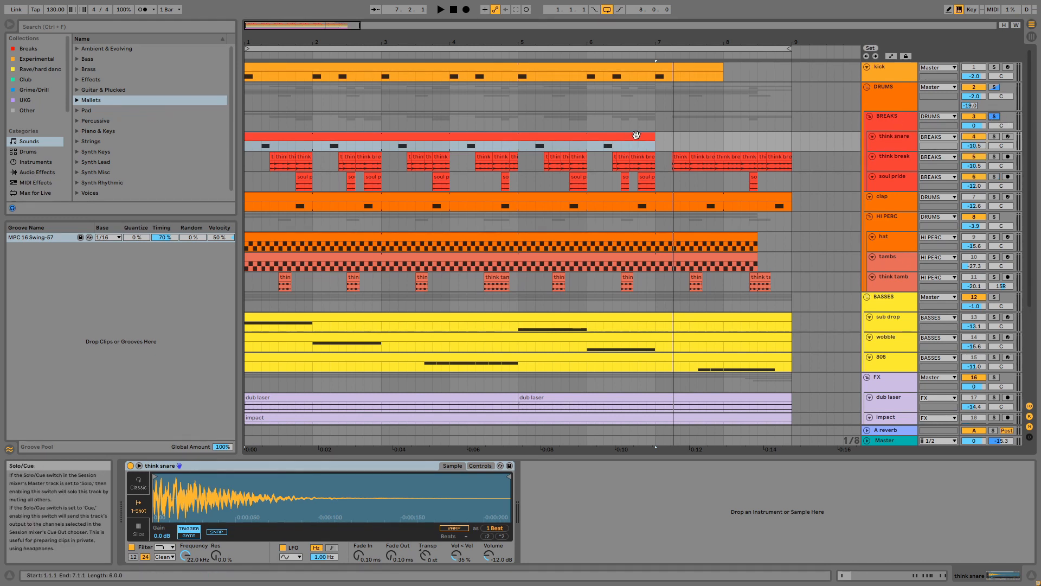
click(616, 138)
key(space)
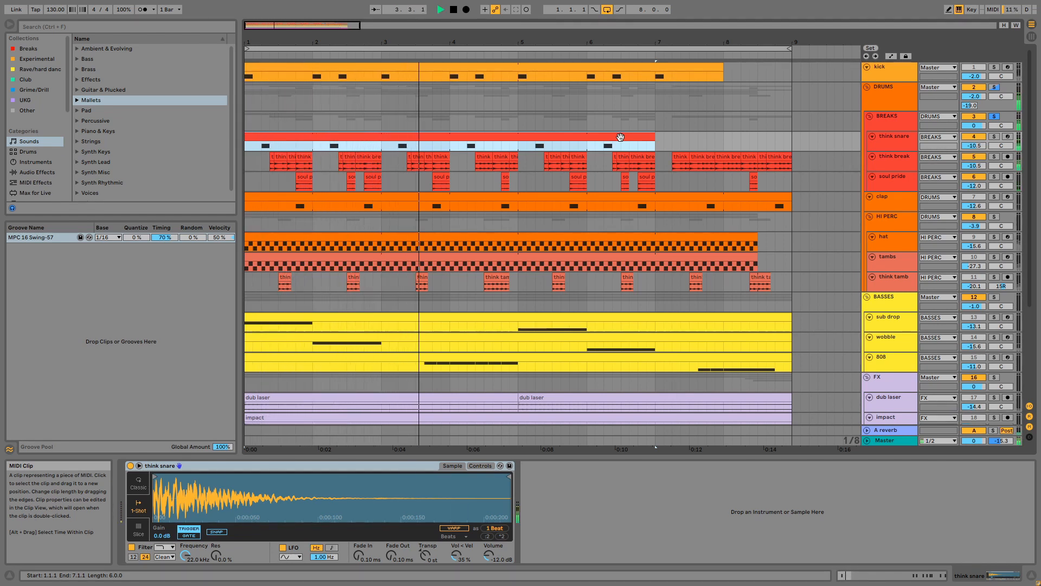
key(space)
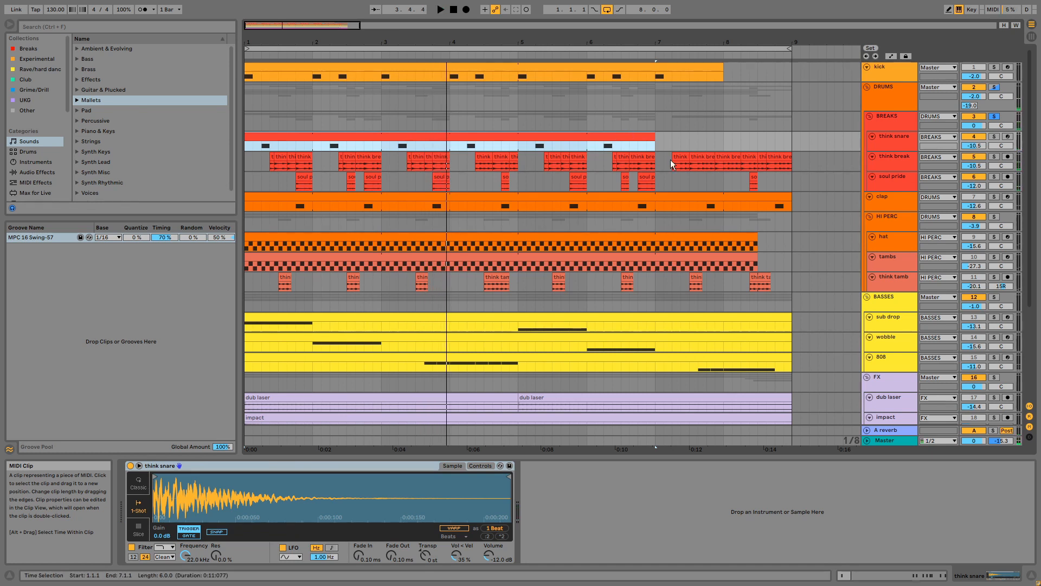
- Solo the clap track, play its pattern from bar 1, and release the solo
click(994, 197)
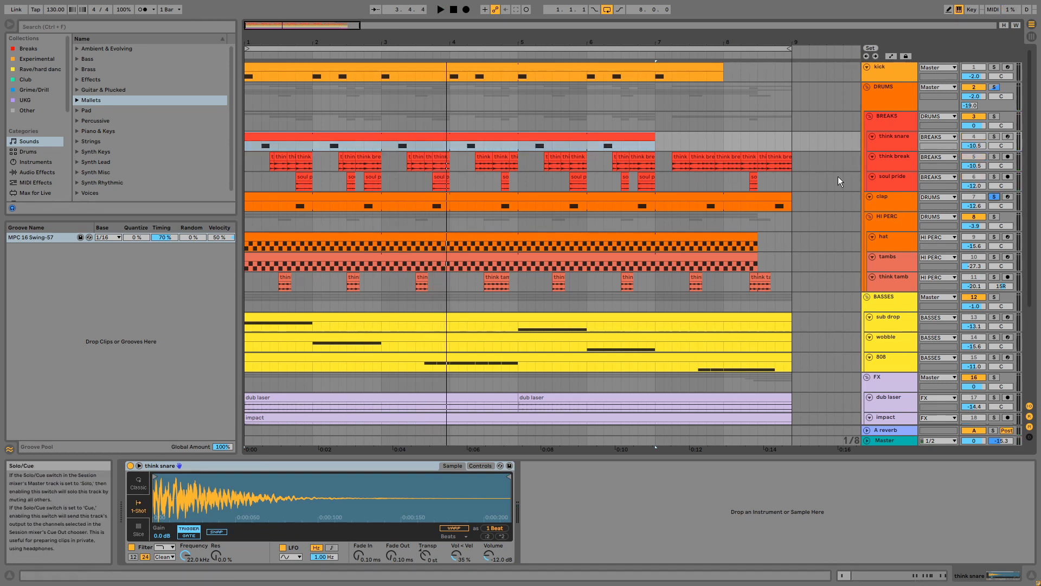
click(743, 197)
key(space)
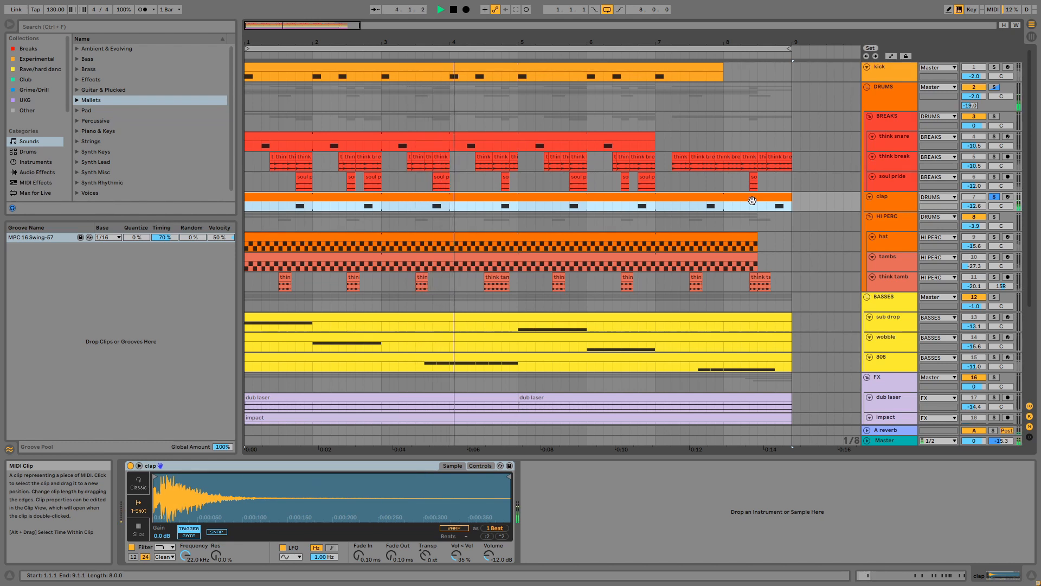
click(996, 199)
click(995, 196)
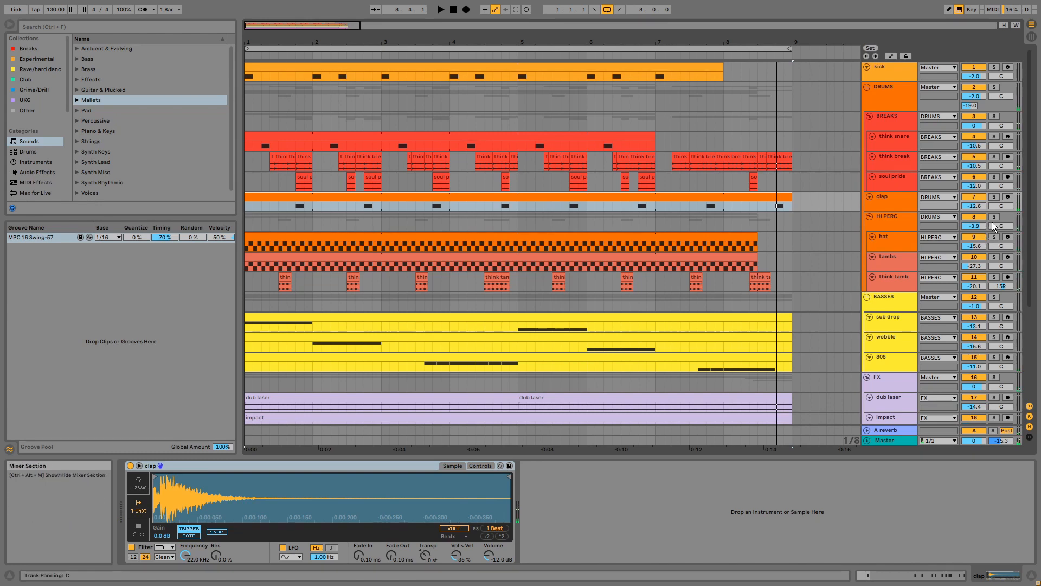
- Audition the soloed HI PERC group and preview both hat pads in the hat track's Drum Rack
click(993, 217)
click(661, 238)
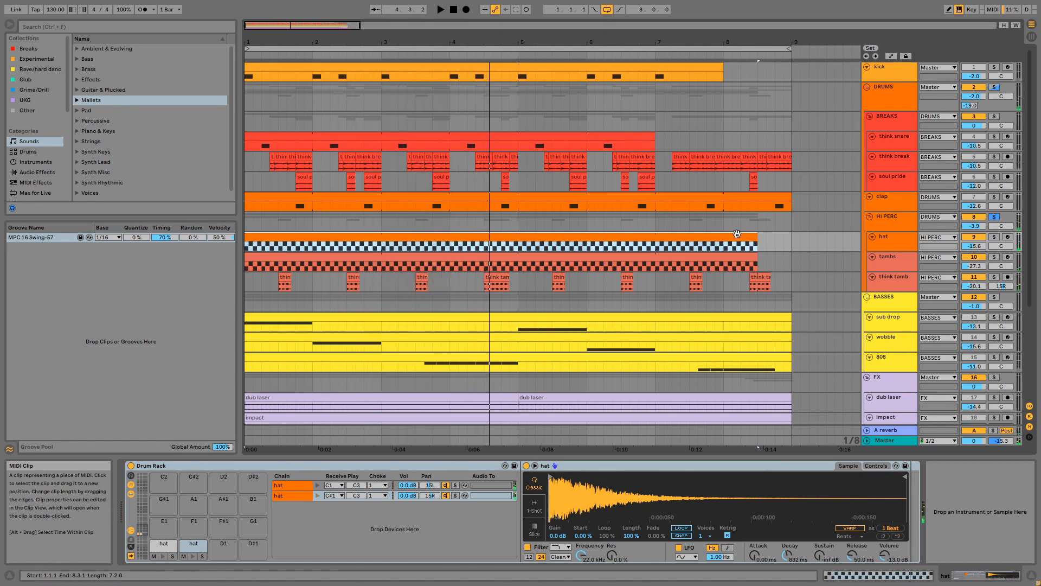
click(889, 235)
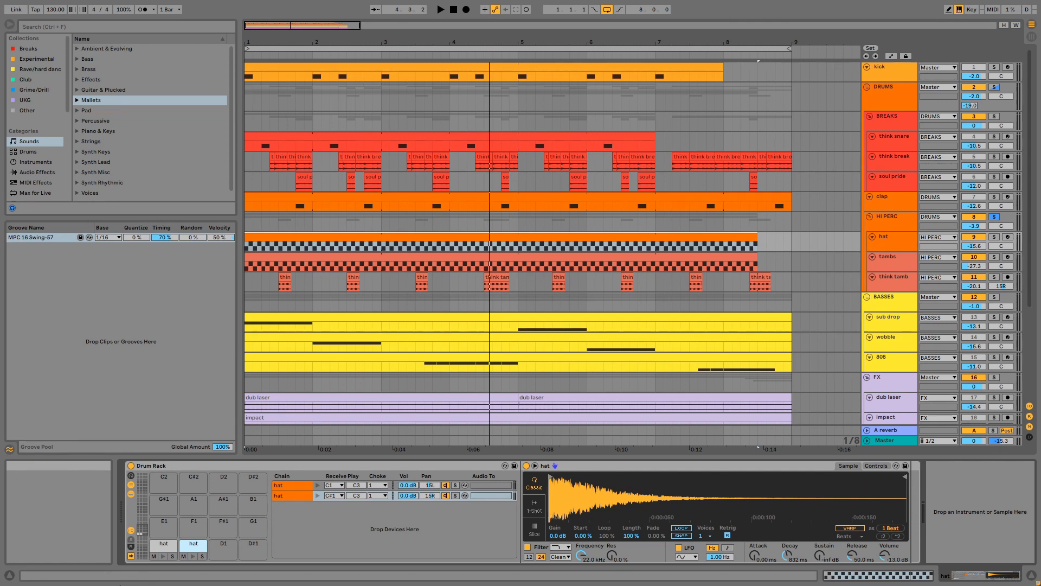
click(161, 555)
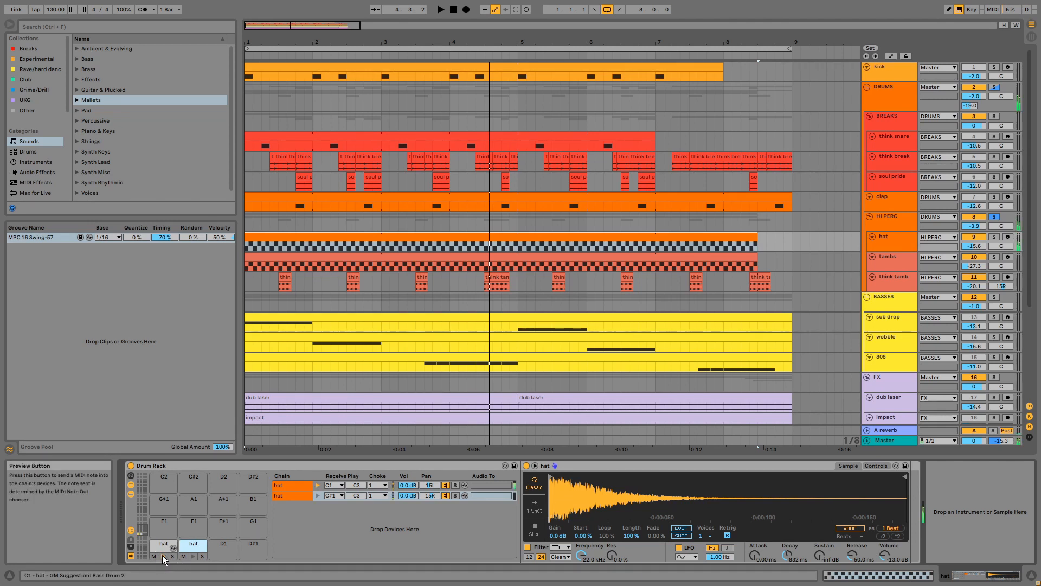
click(193, 555)
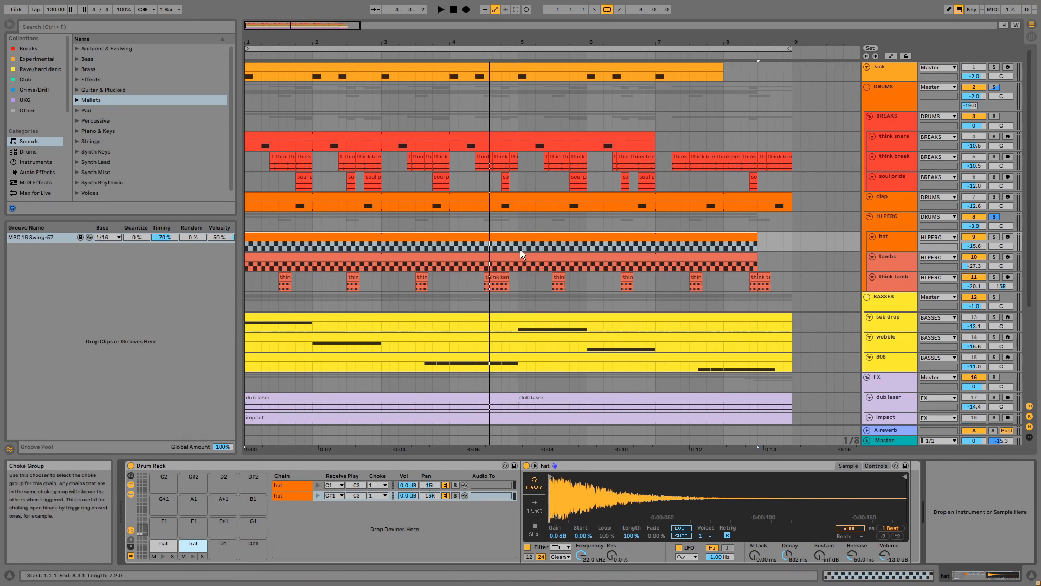
- Solo the hat track, play it, and examine its clip's notes and velocities before stopping playback
click(994, 237)
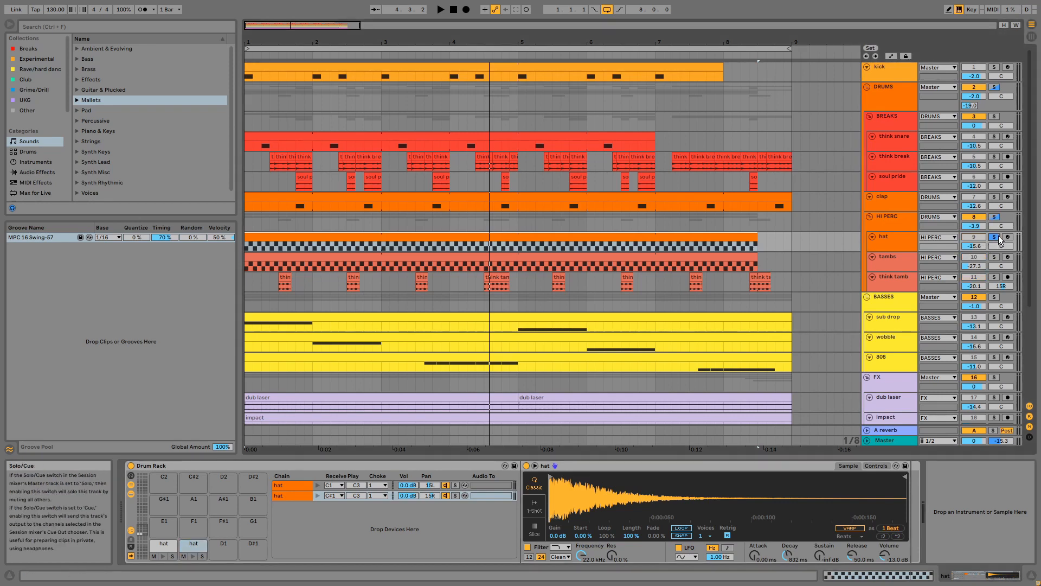
key(space)
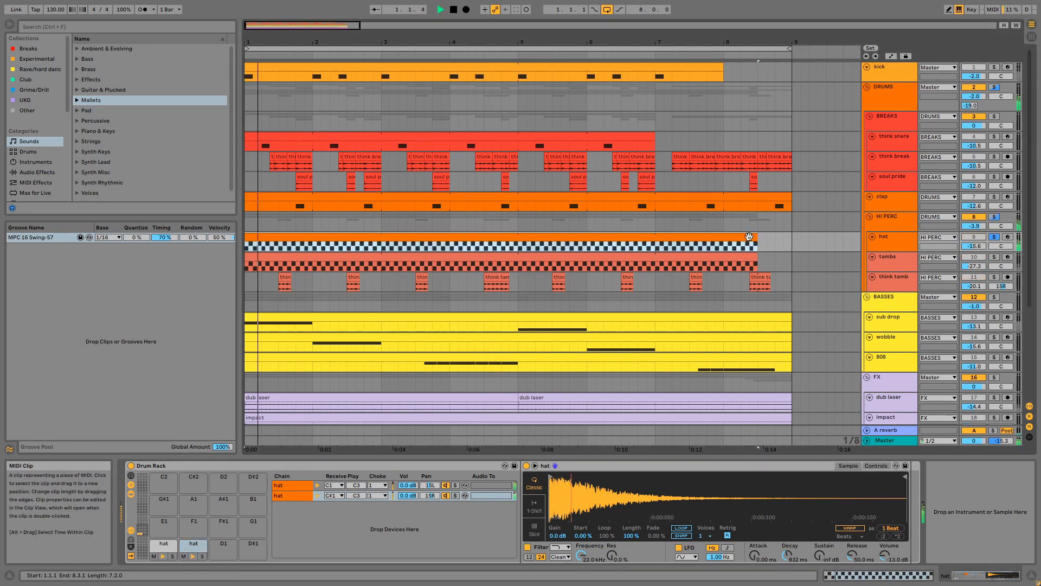
double_click(748, 236)
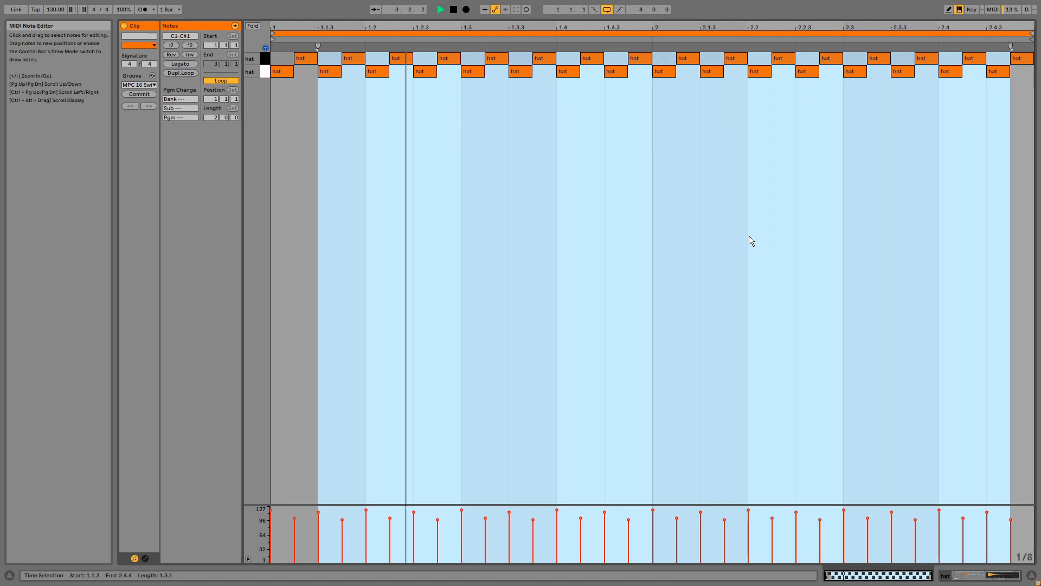
key(space)
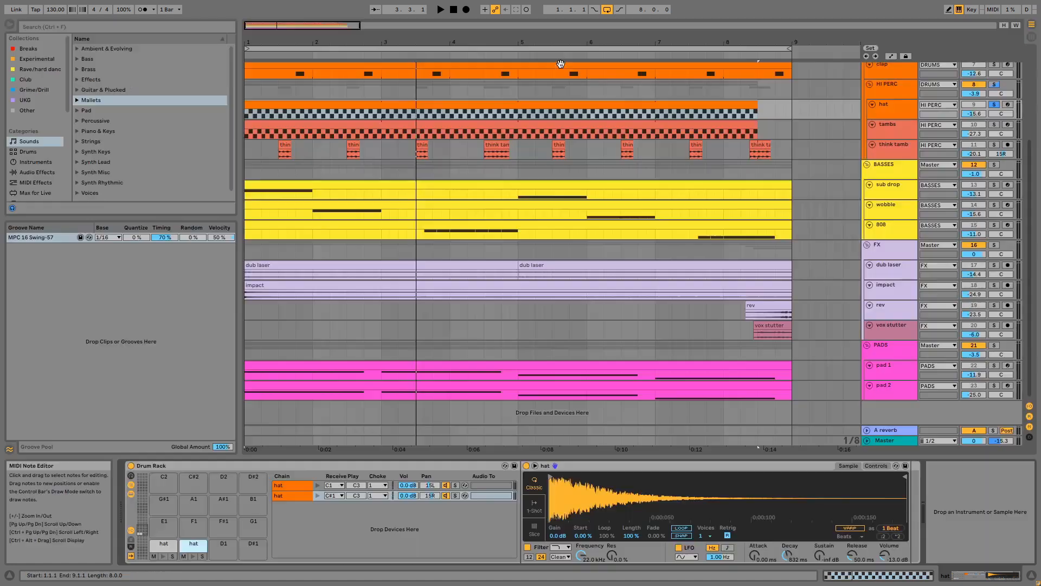
- Examine the tambs track's Drum Rack and clip, and audition the track soloed
click(896, 124)
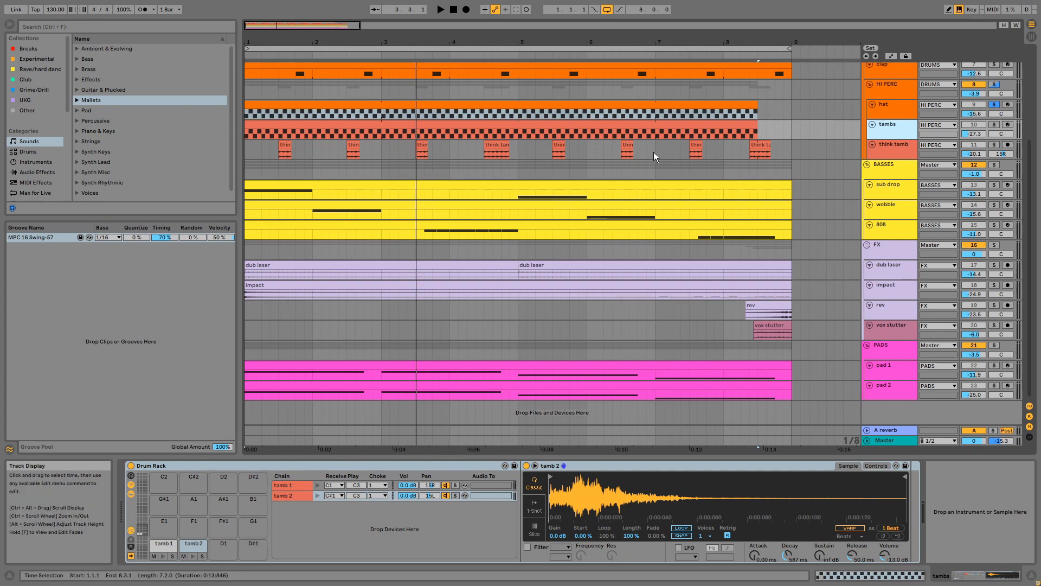
double_click(637, 124)
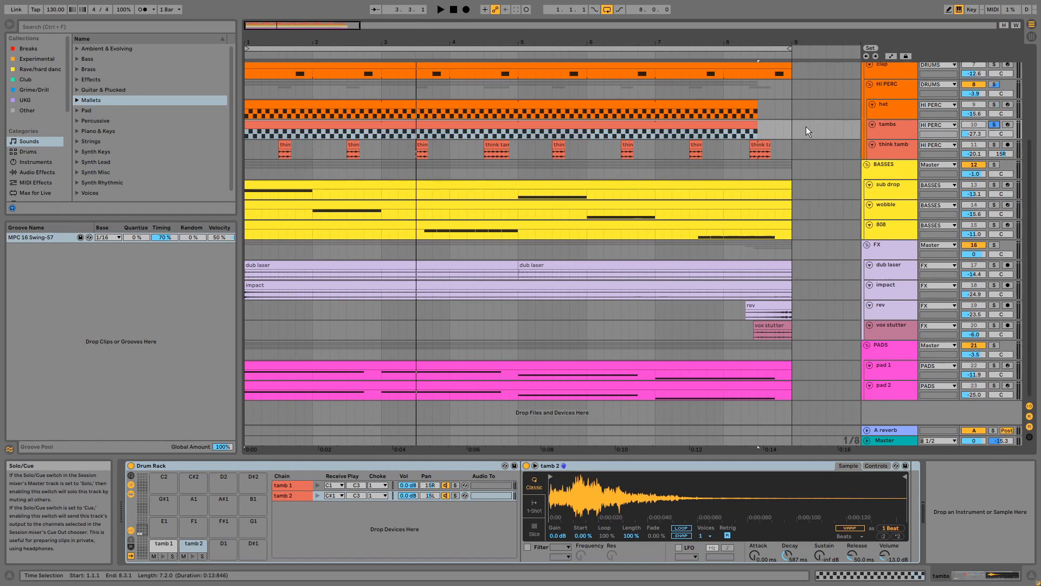
double_click(725, 129)
key(space)
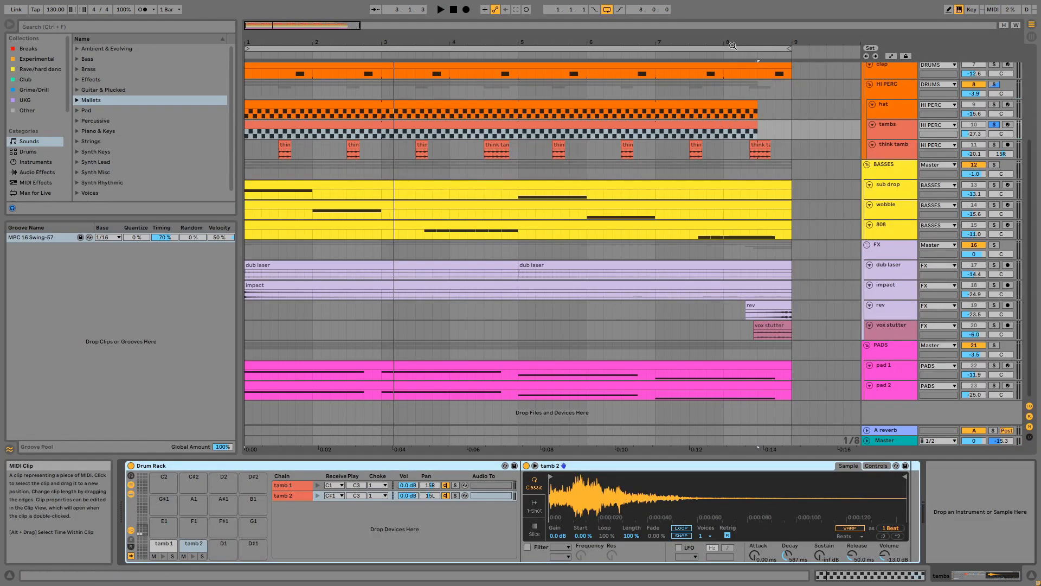
- Solo the think tamb track, play it from bar 1, and show its device chain
click(993, 145)
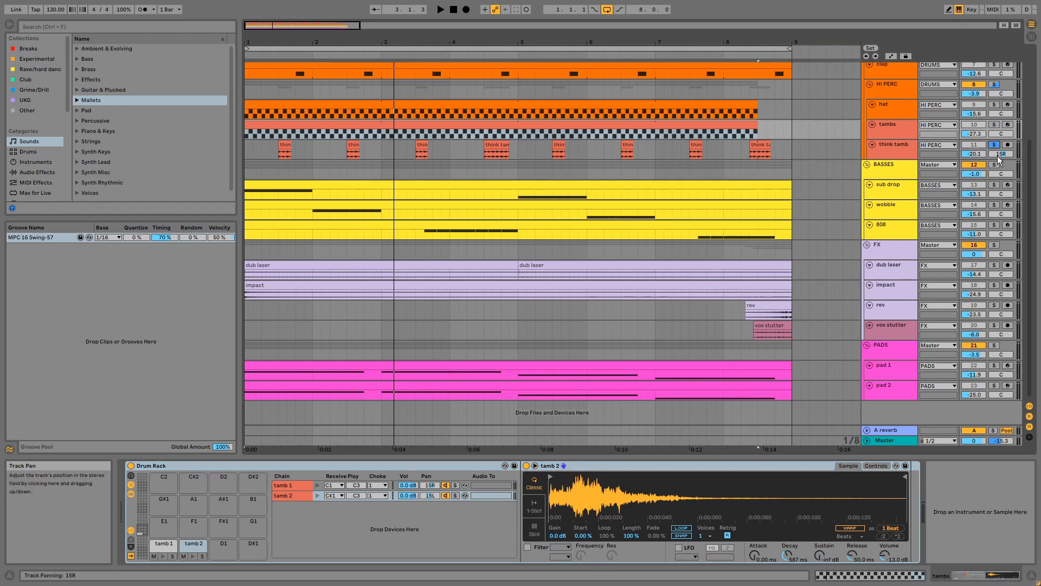
click(289, 127)
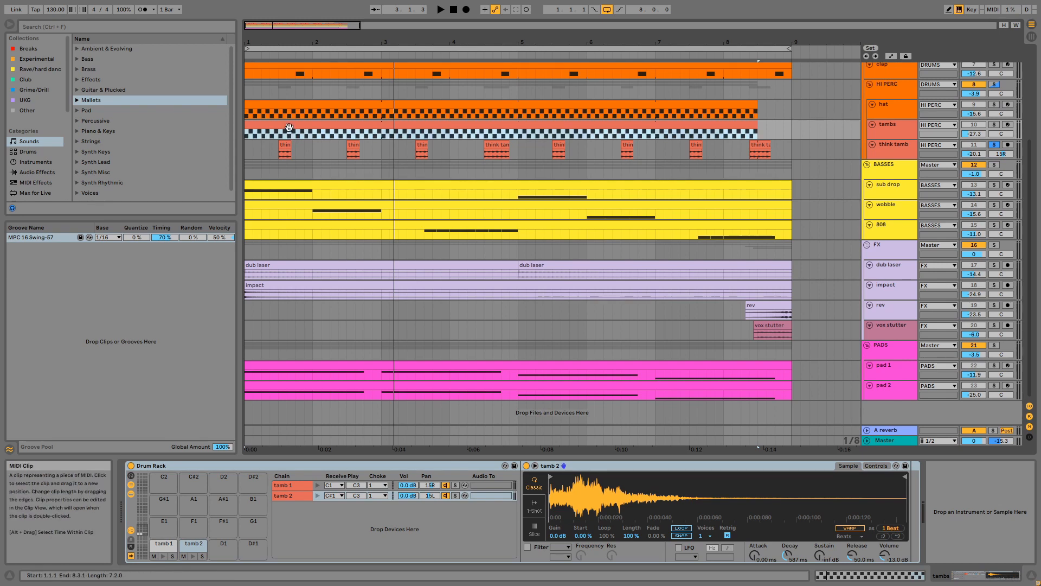
key(space)
scroll(518, 229, up, 5)
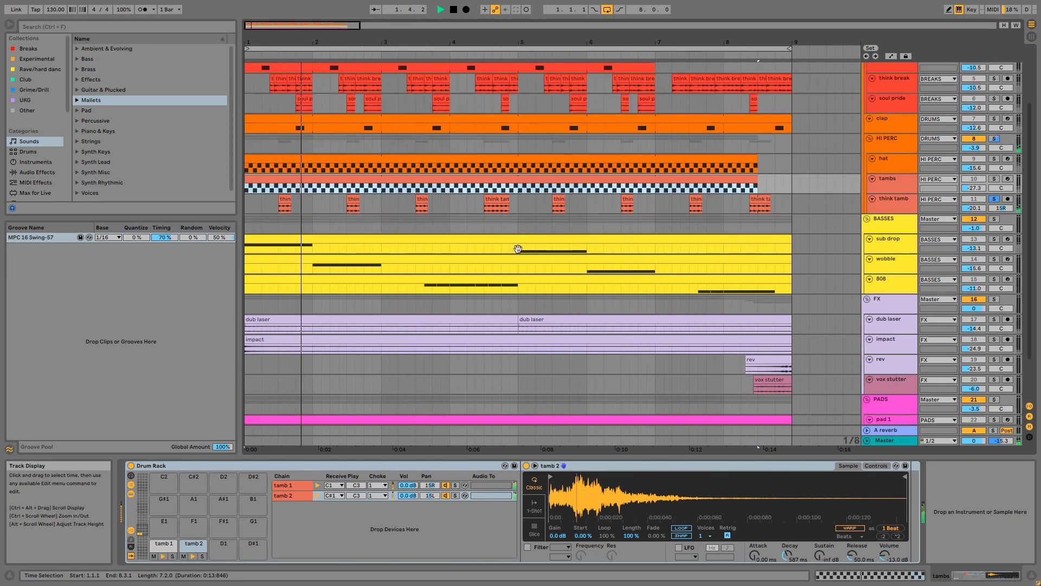
scroll(519, 229, up, 1)
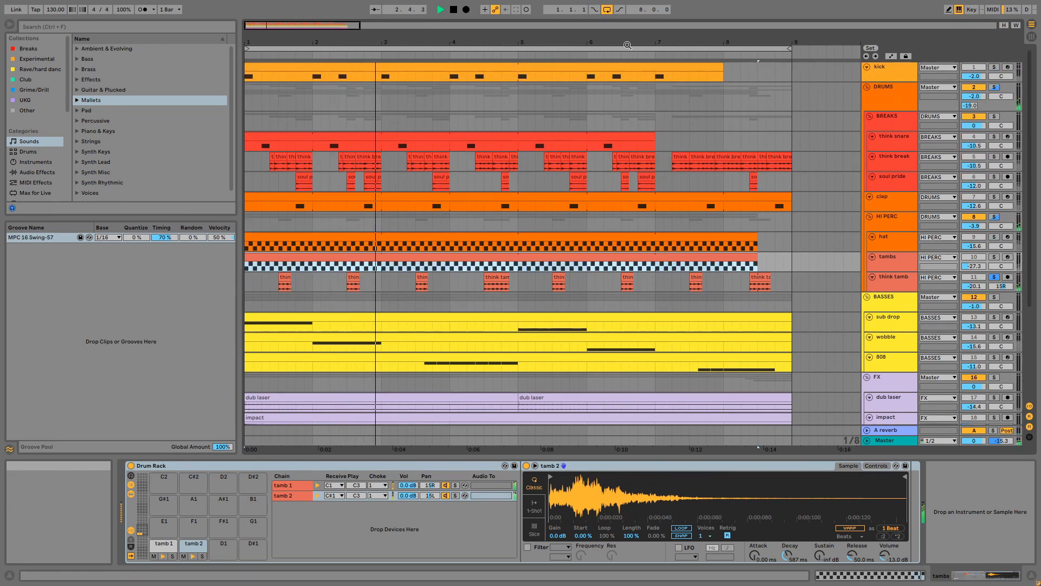
click(886, 281)
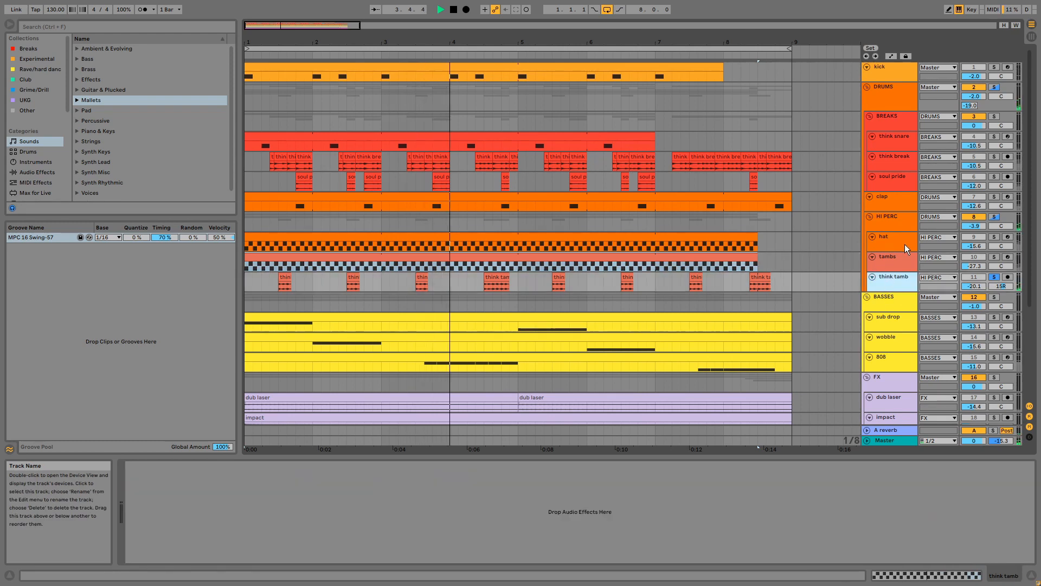
- Inspect the HI PERC group's devices and the MPC 16 Swing-57 groove, and select the drum clips from think snare to think tamb
click(902, 228)
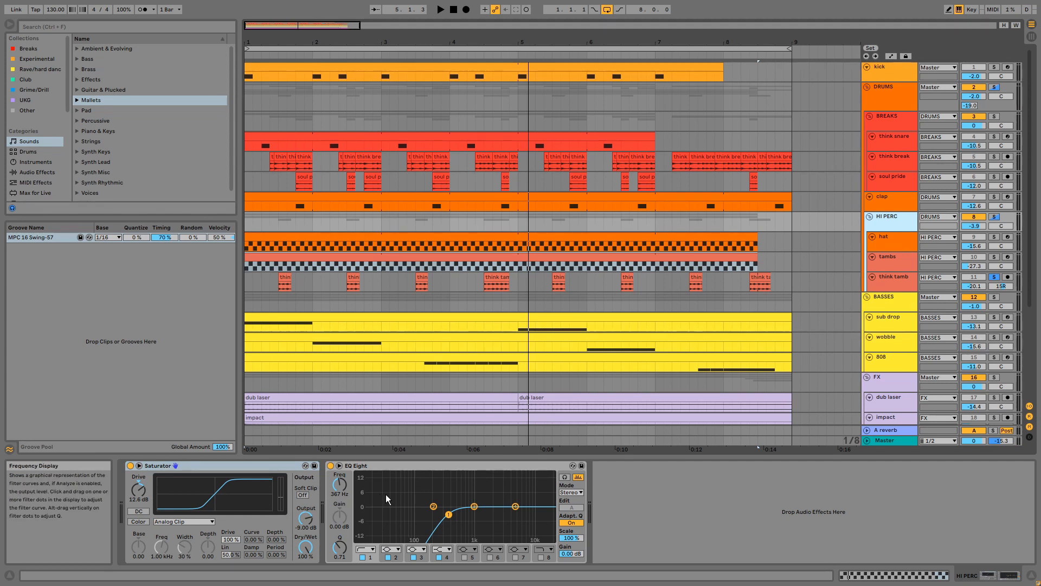
click(34, 239)
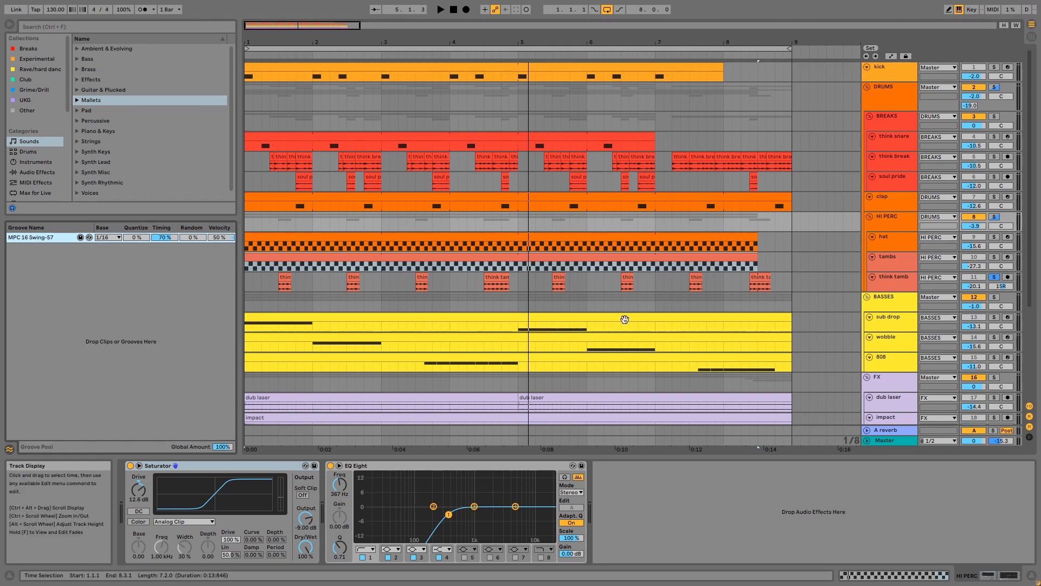
drag(802, 287, 232, 135)
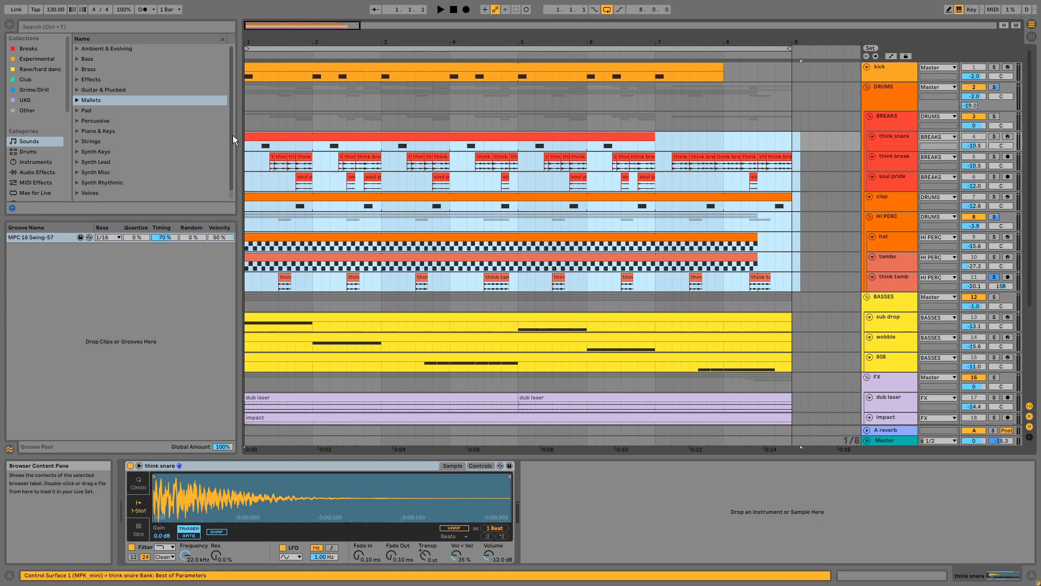
- Examine the device chains of the BREAKS group, the DRUMS group and the A reverb return track
click(897, 125)
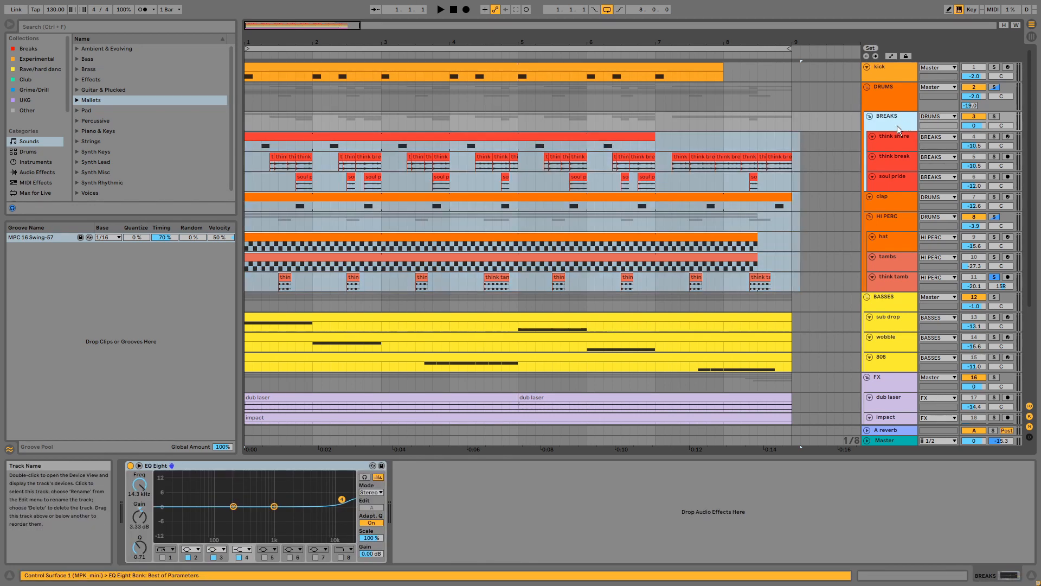
click(304, 461)
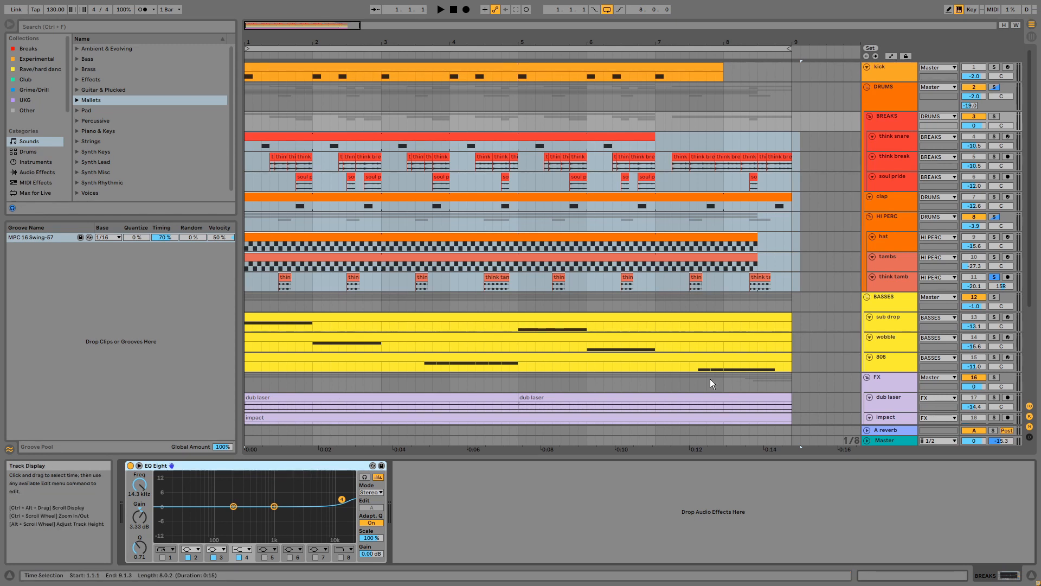
click(876, 100)
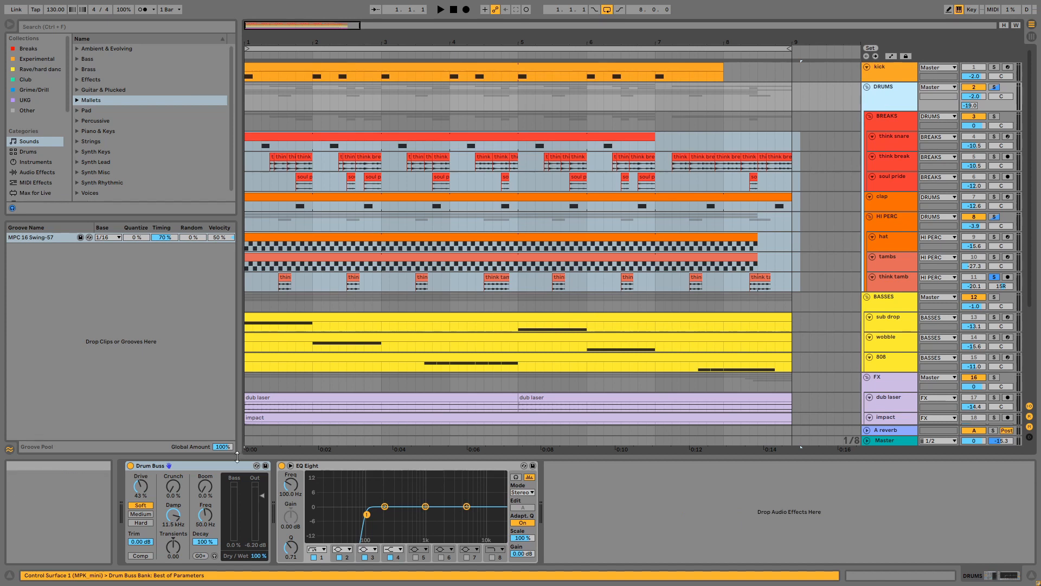
click(218, 469)
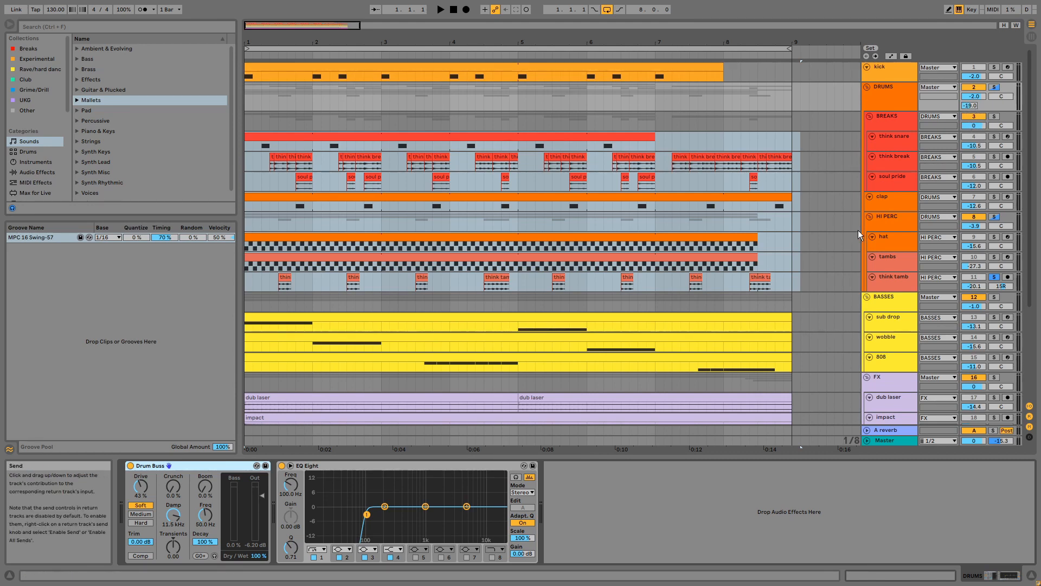
click(880, 431)
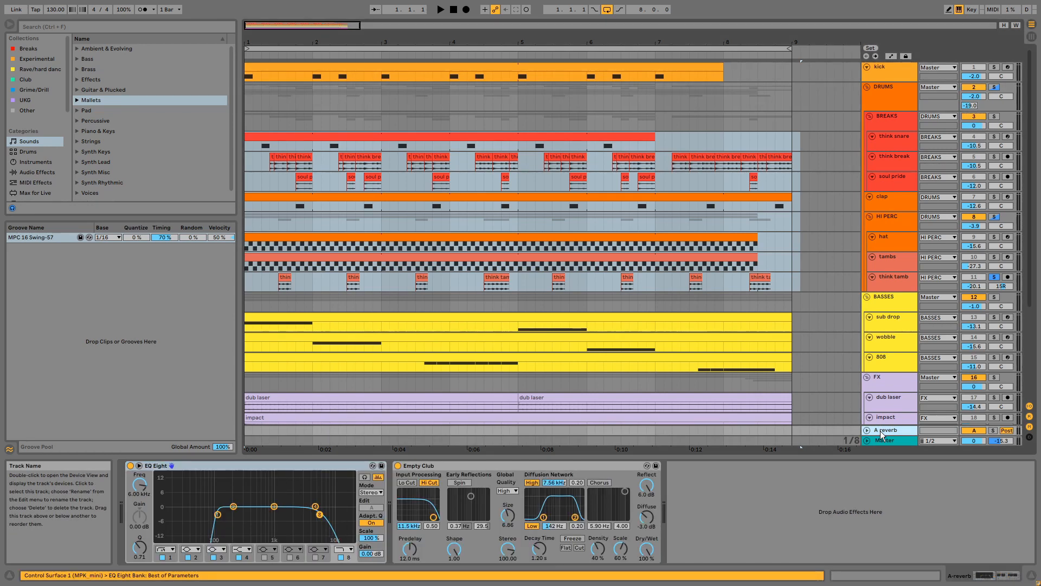
click(458, 462)
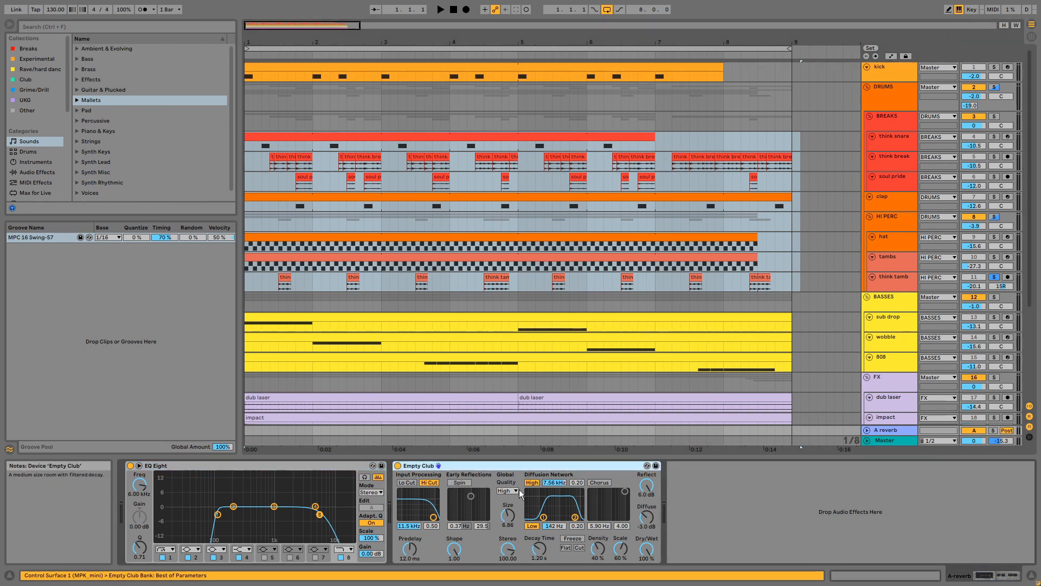
- Solo only the DRUMS group, play it from bar 1, and toggle its Drum Buss to compare the sound
click(994, 87)
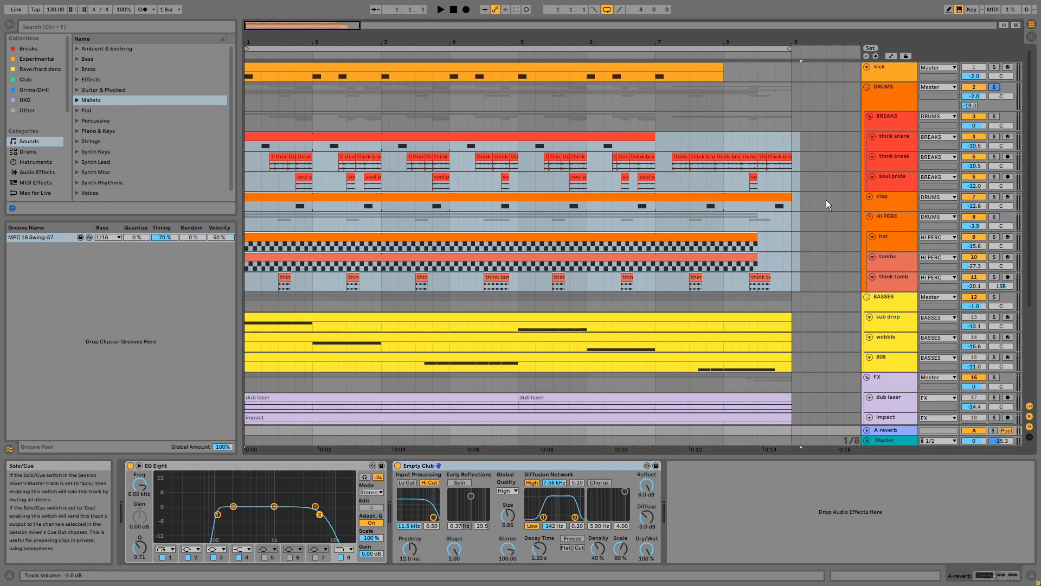
click(629, 139)
key(space)
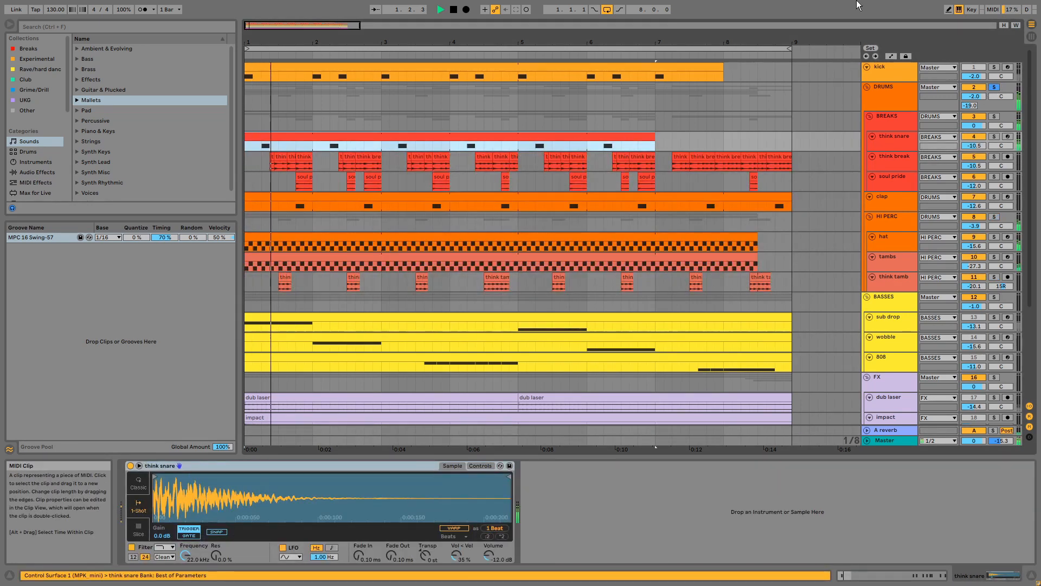
click(879, 93)
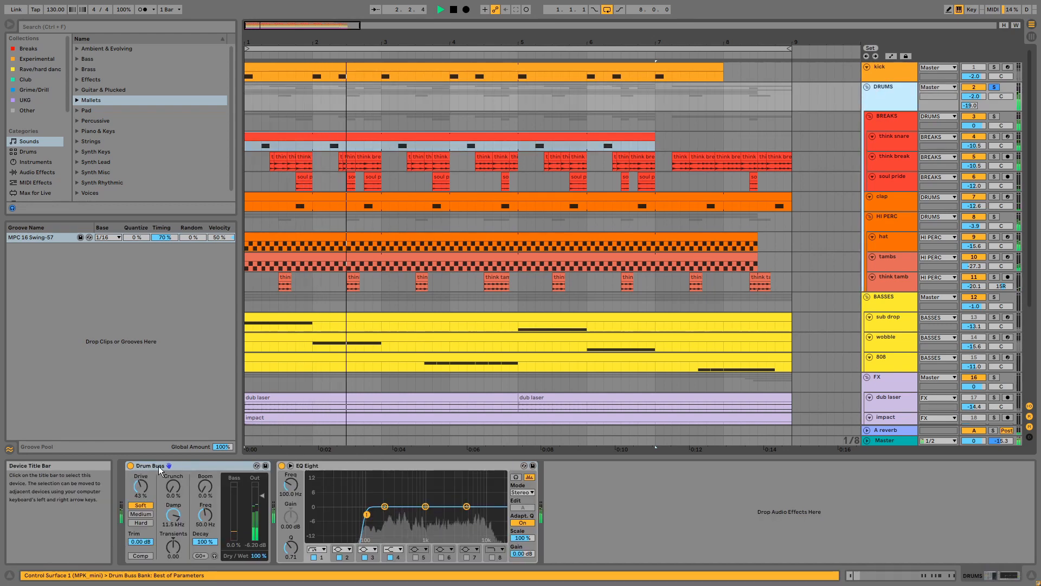
click(129, 467)
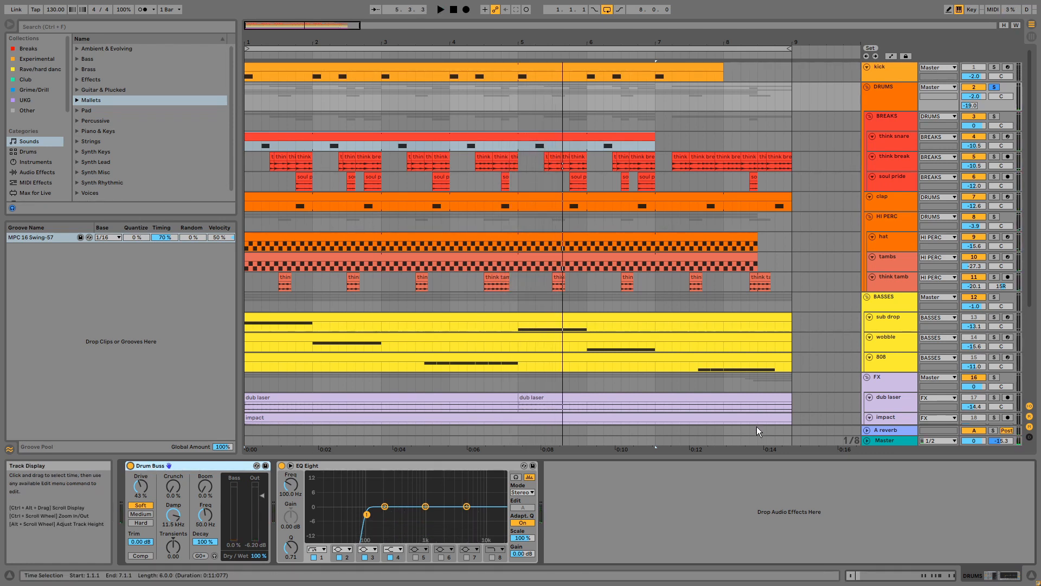
- Audition the BASSES group soloed from bar 1, and unsolo it during playback to hear it with the other tracks
click(994, 296)
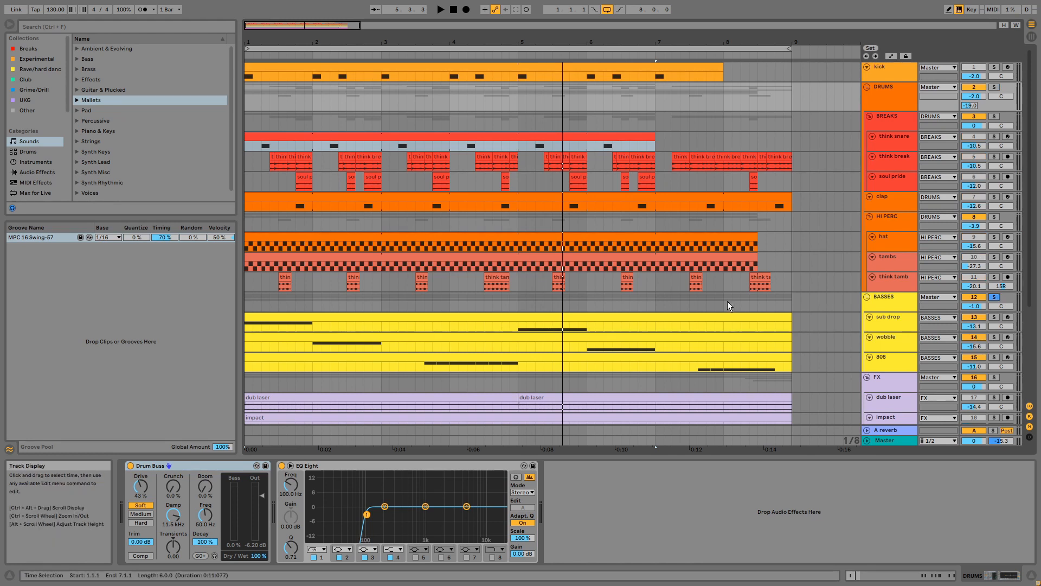
click(706, 316)
key(space)
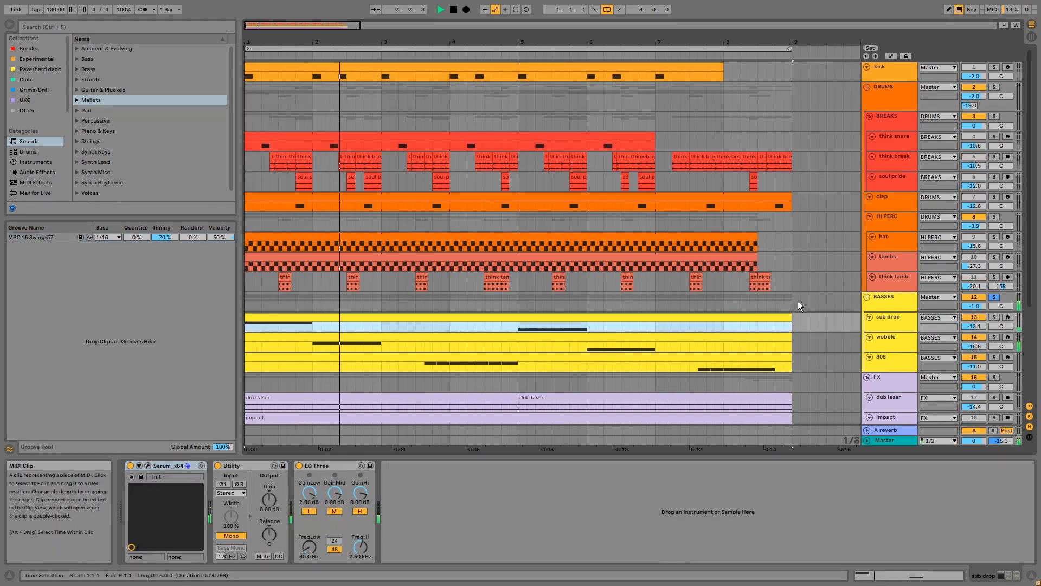
click(995, 297)
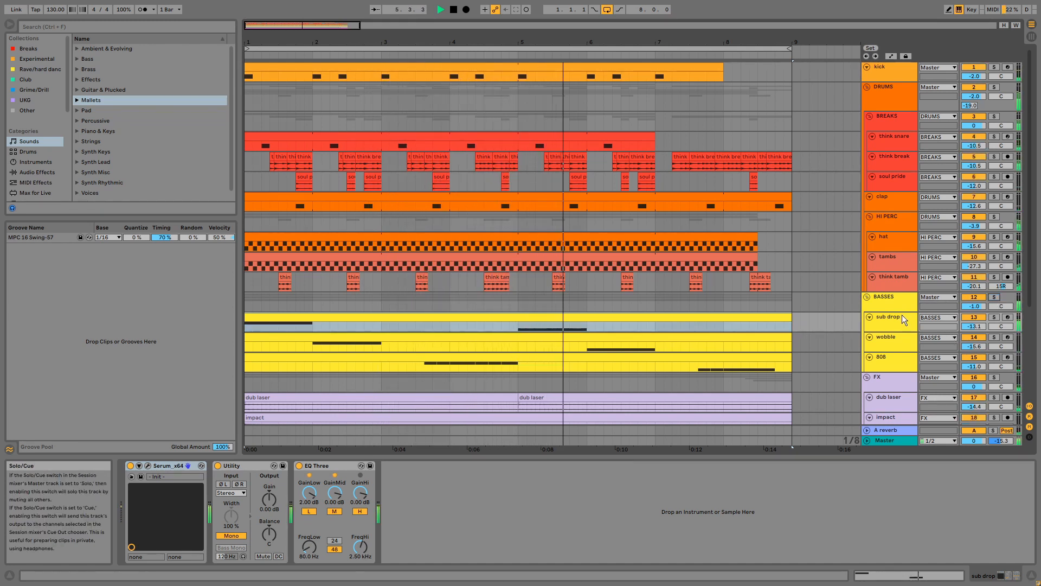
scroll(811, 315, down, 1)
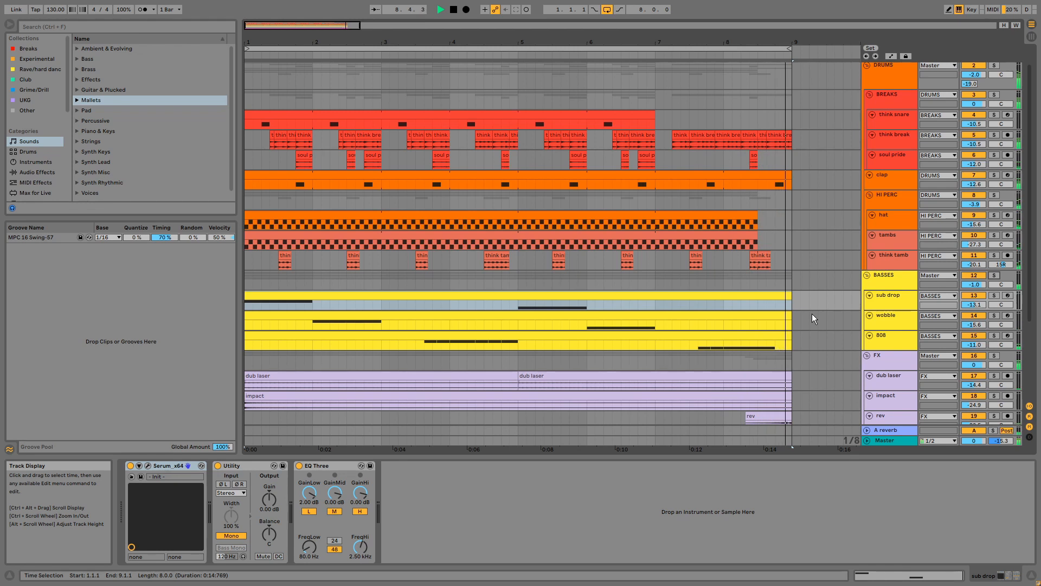
- Solo the sub drop track, play it from bar 1, and open its Serum instrument window
click(995, 297)
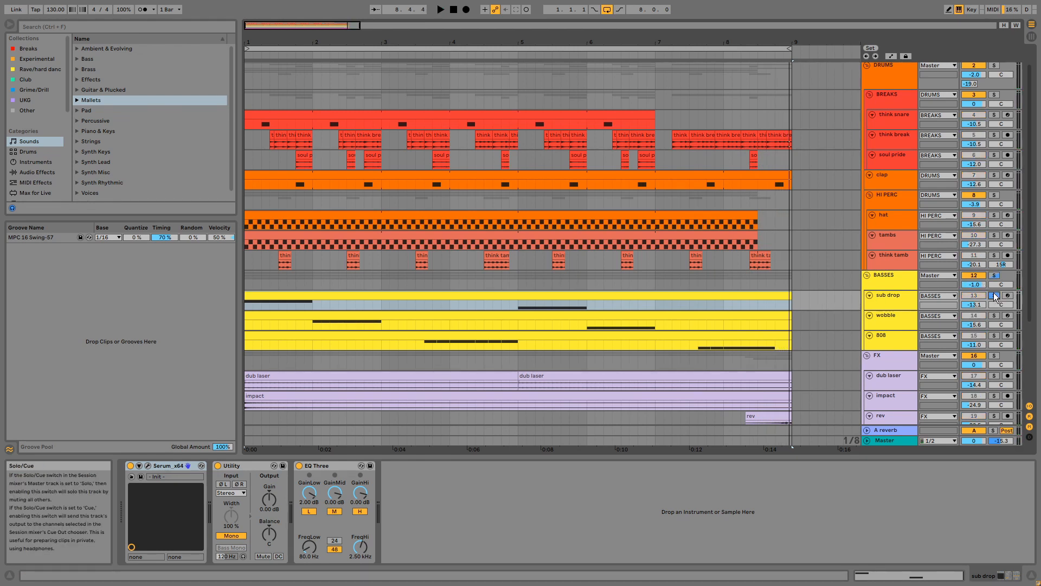
click(753, 291)
key(space)
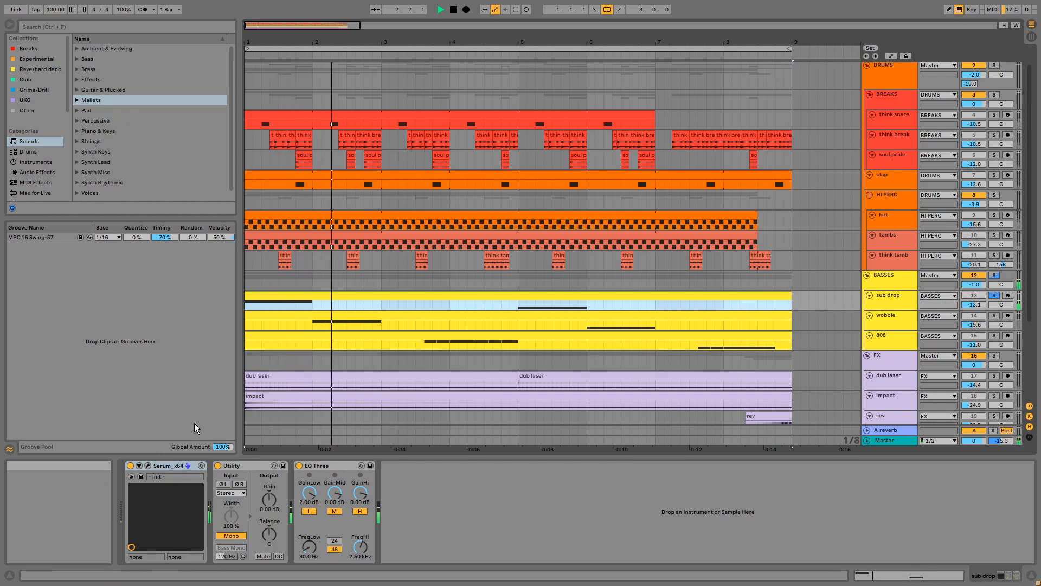
click(147, 466)
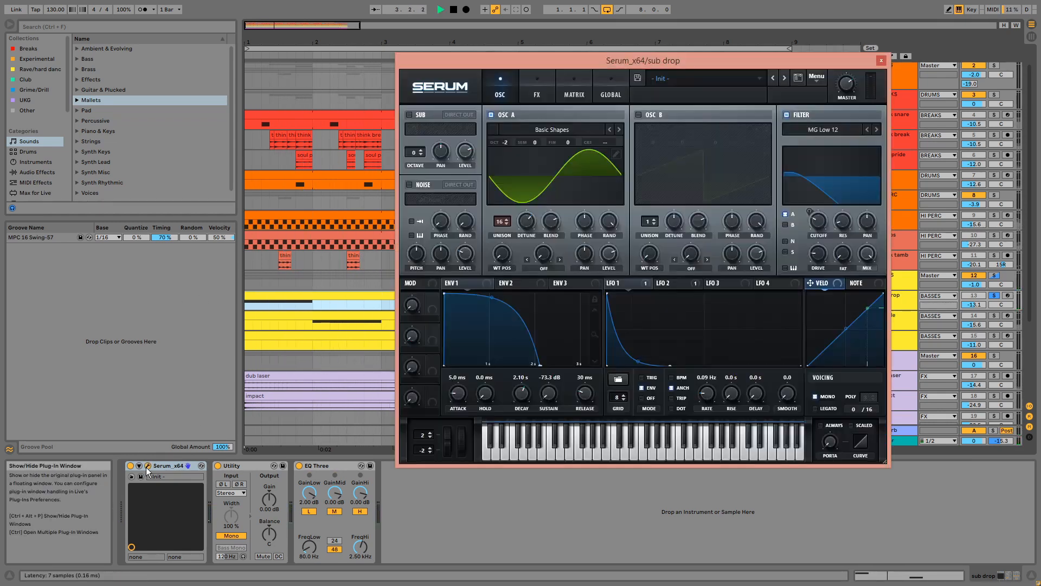
- Examine the sub drop clip's notes with the Serum window closed, and jump playback ahead to the E2 note
double_click(314, 295)
key(shift+Tab)
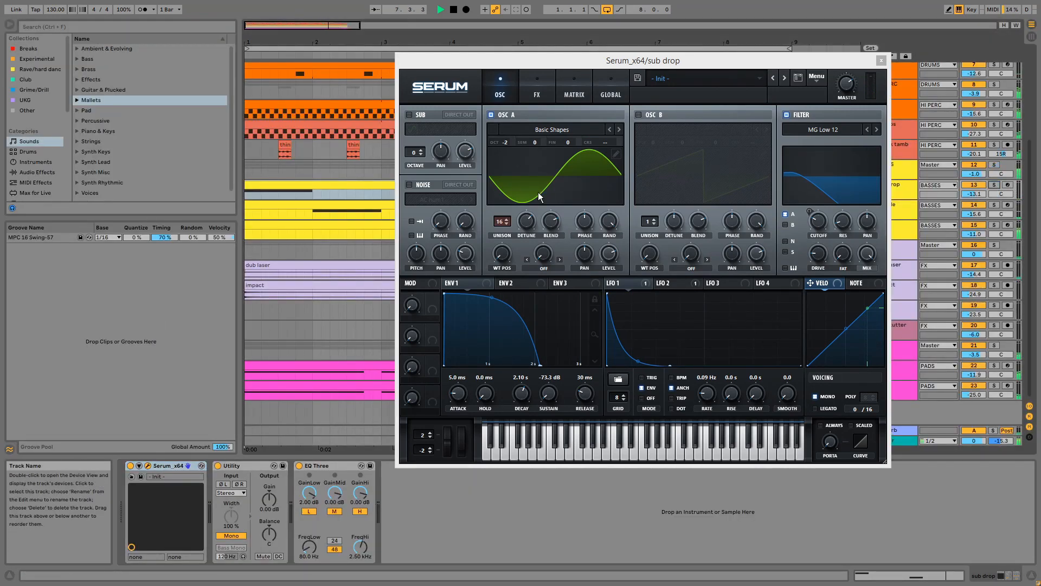
double_click(376, 190)
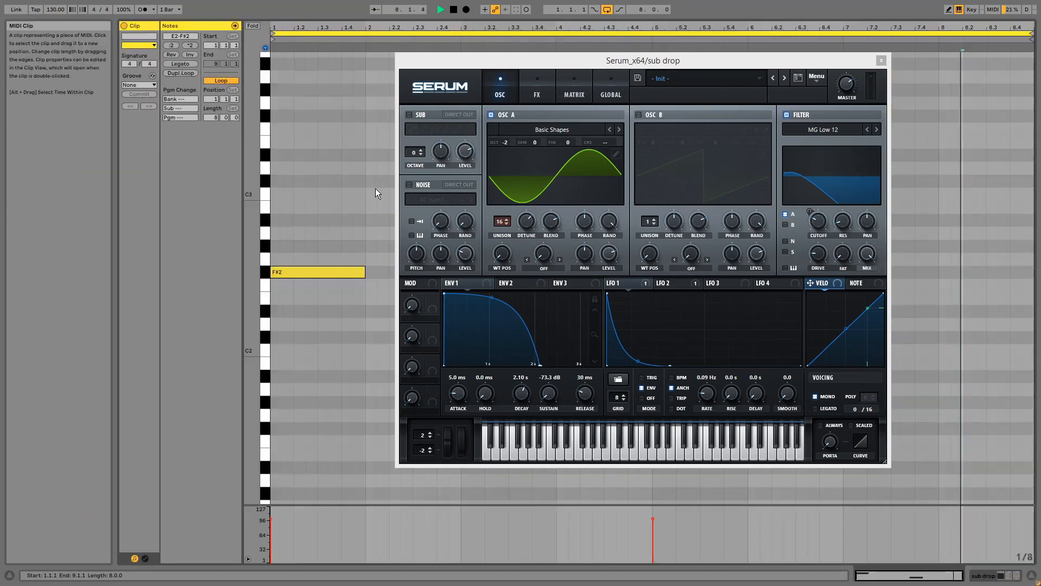
click(881, 60)
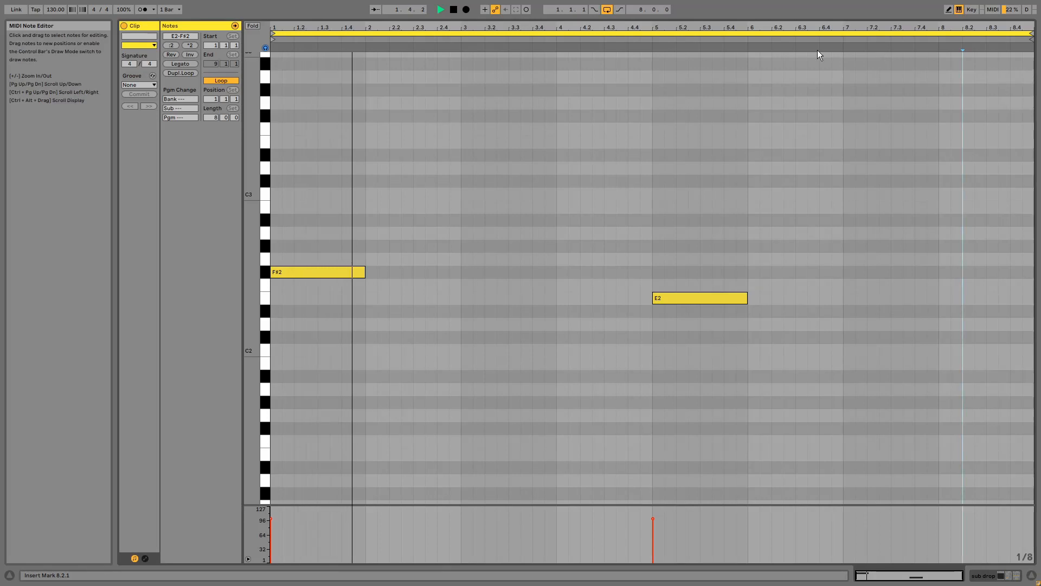
click(627, 40)
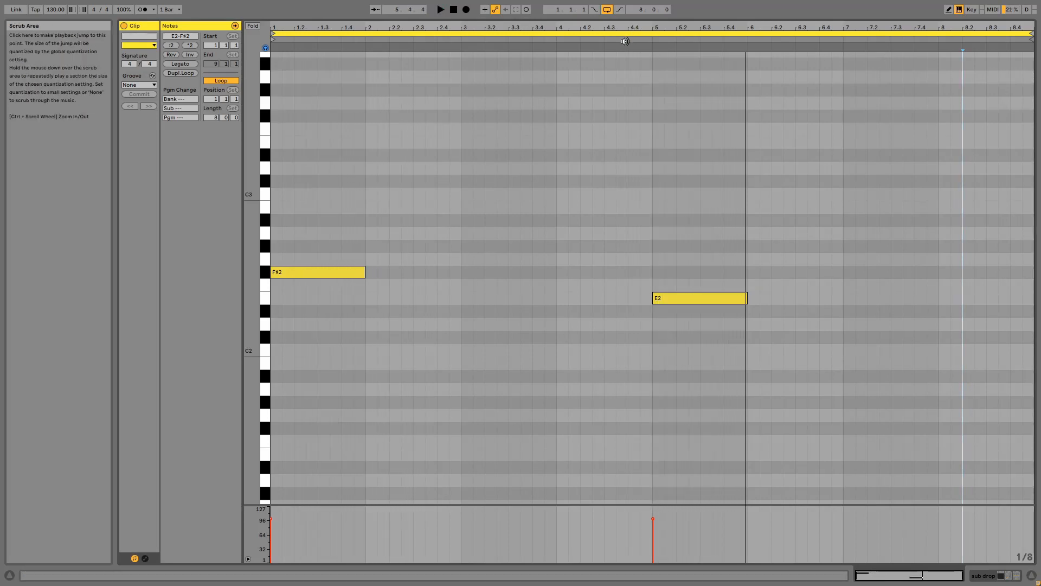
key(shift+Tab)
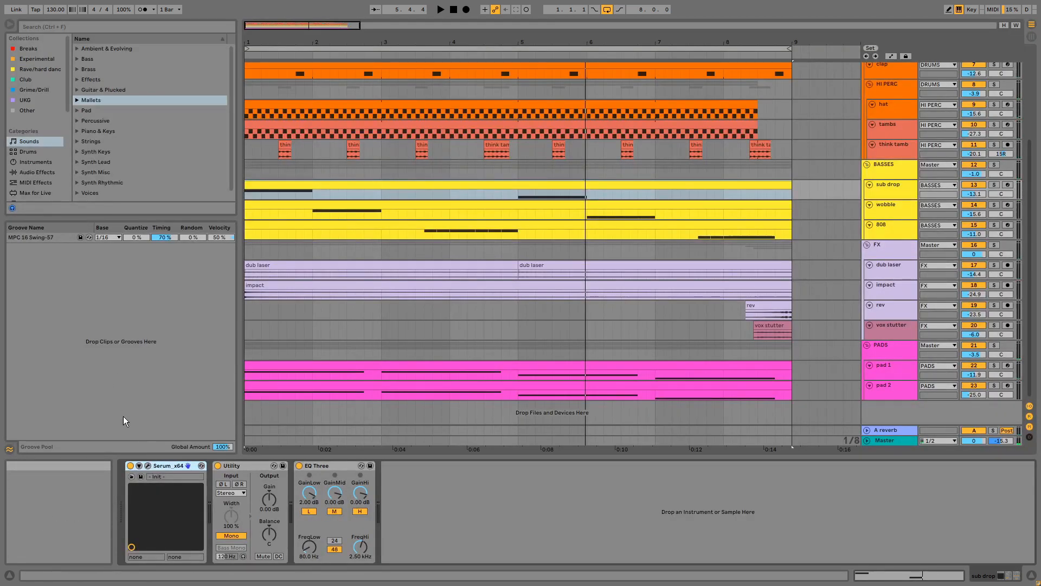
- Reopen the sub drop's Serum window and audition the track soloed from bar 1
click(147, 465)
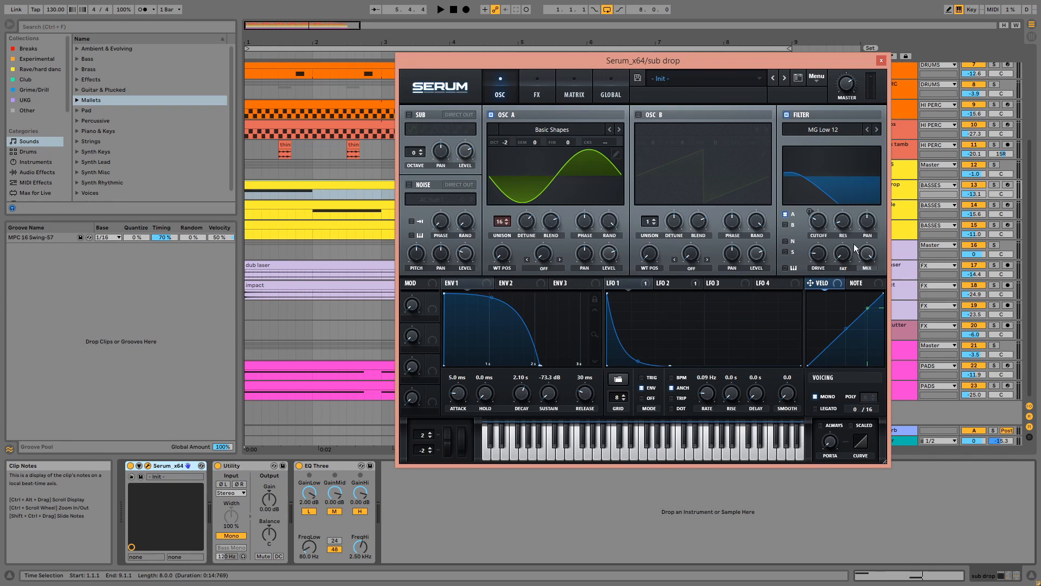
click(994, 185)
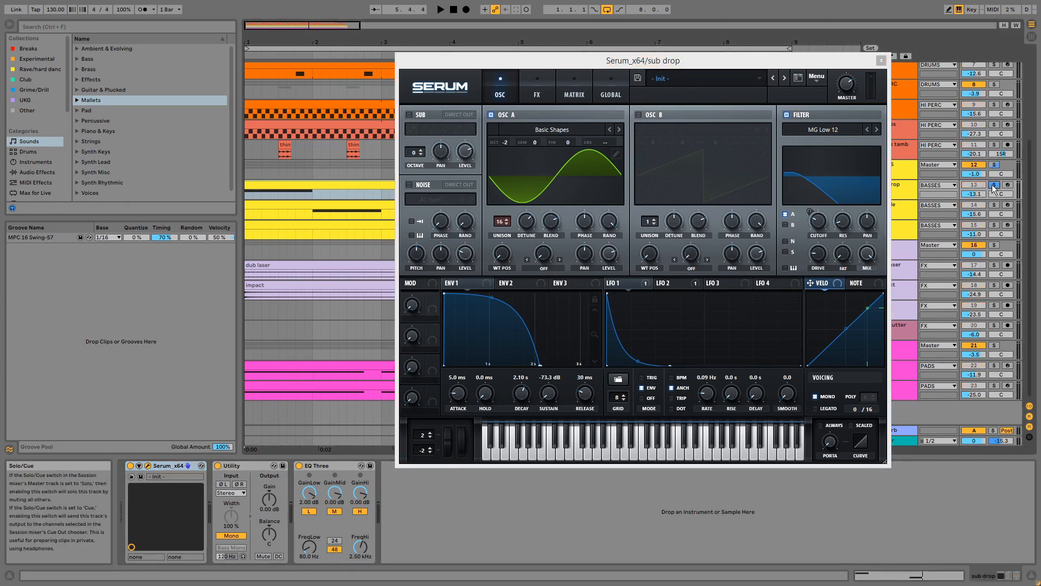
key(space)
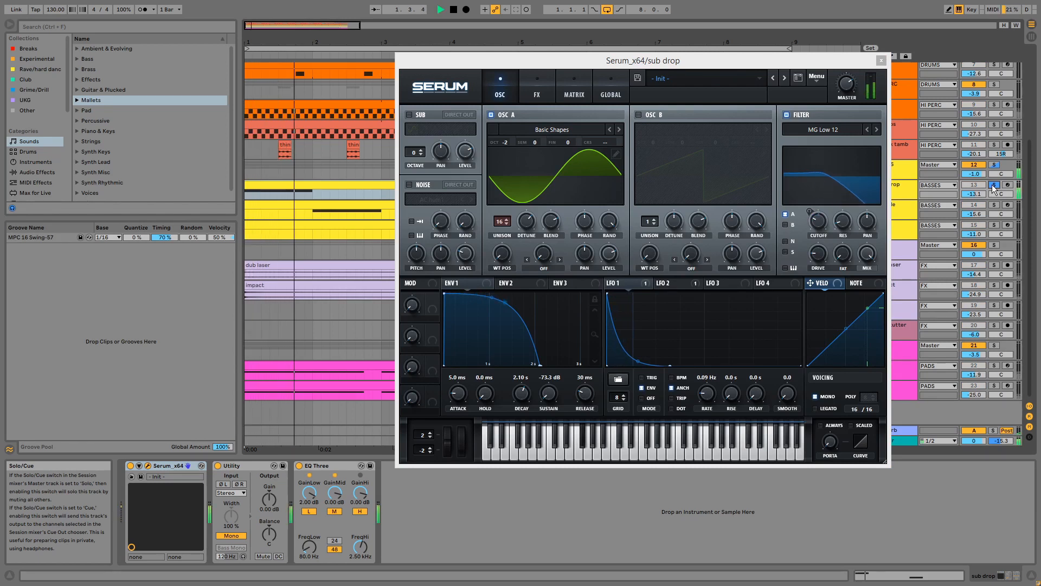
key(space)
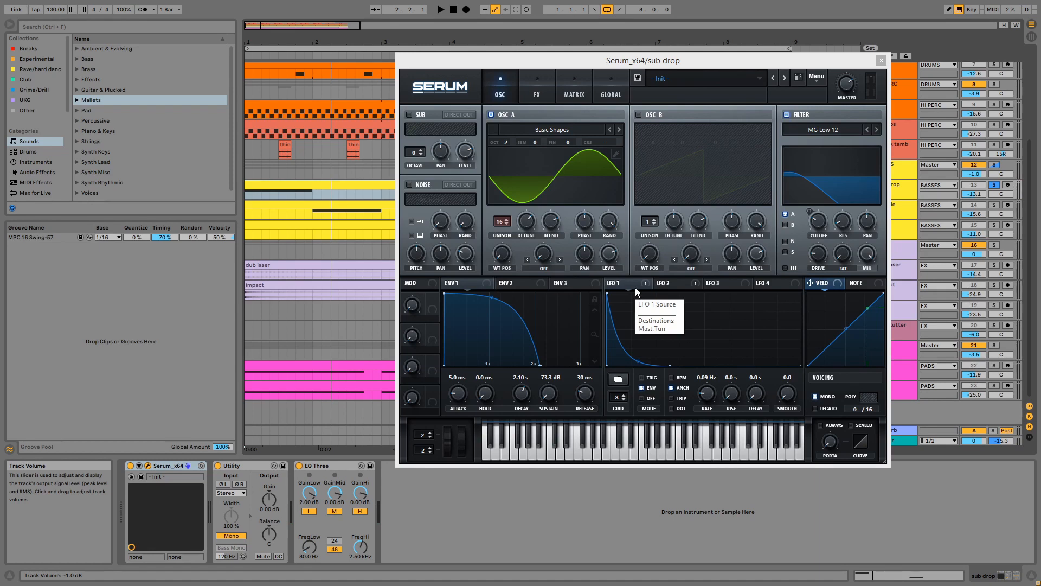
- Examine Serum's modulation matrix, LFO 2 shape and effects page, replaying the sub drop to hear the modulation
click(570, 92)
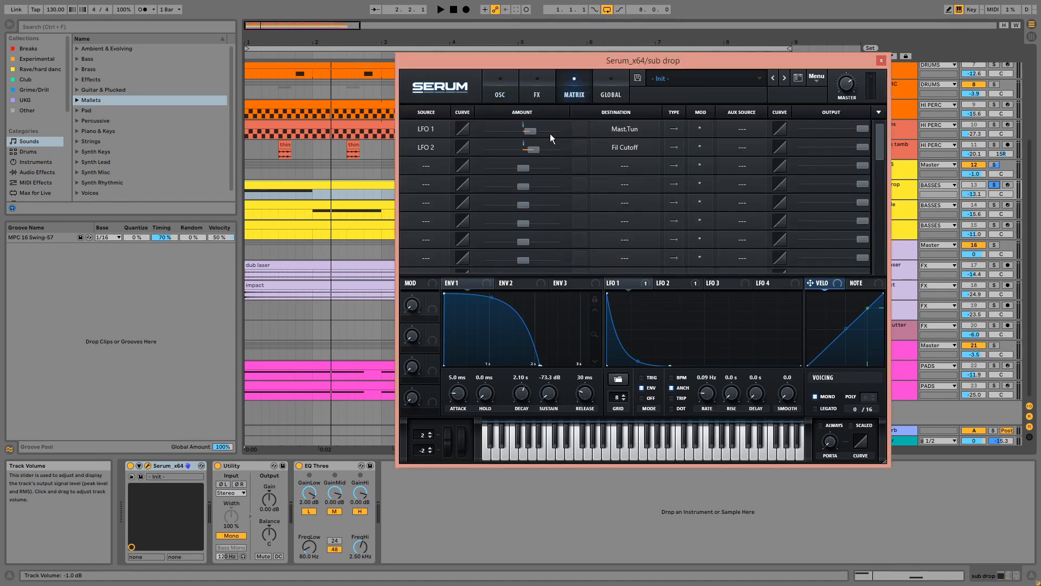
click(498, 96)
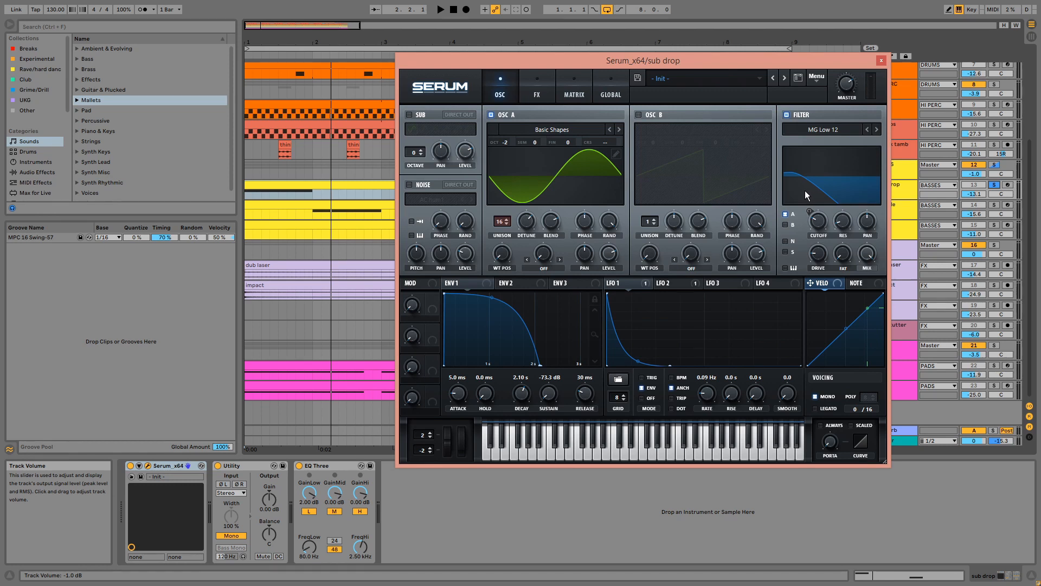
click(664, 283)
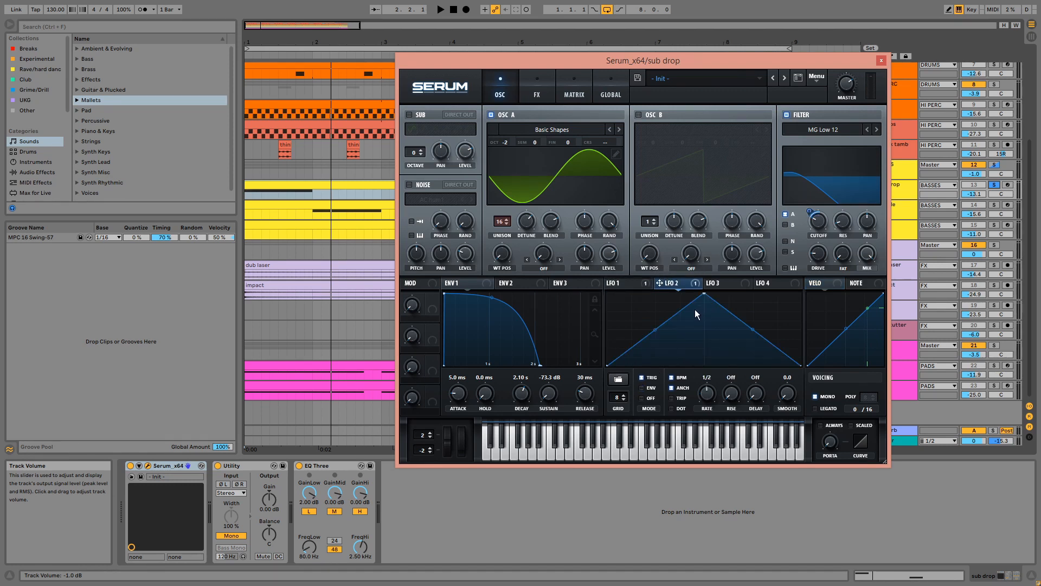
key(space)
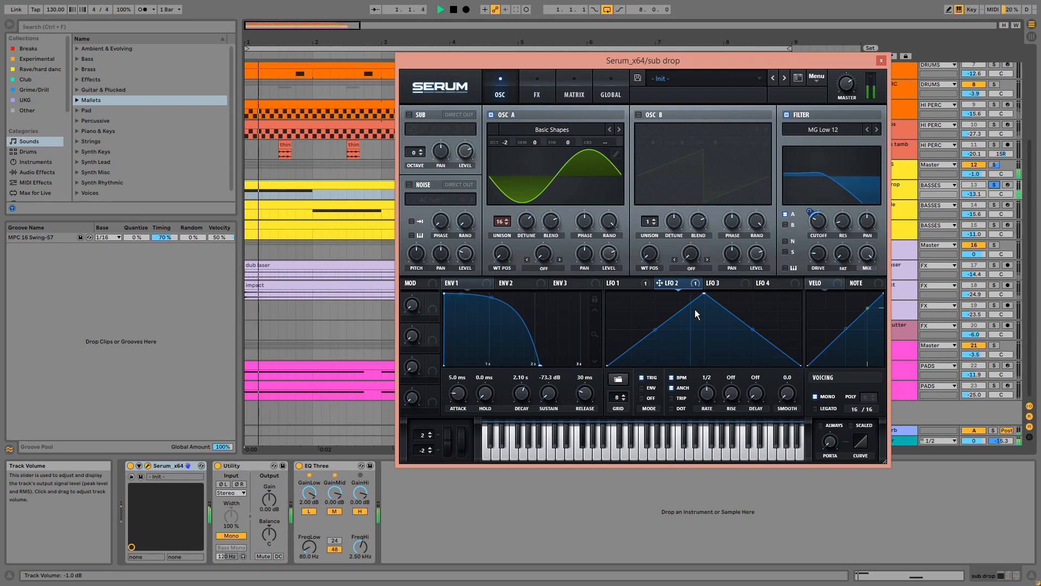
key(space)
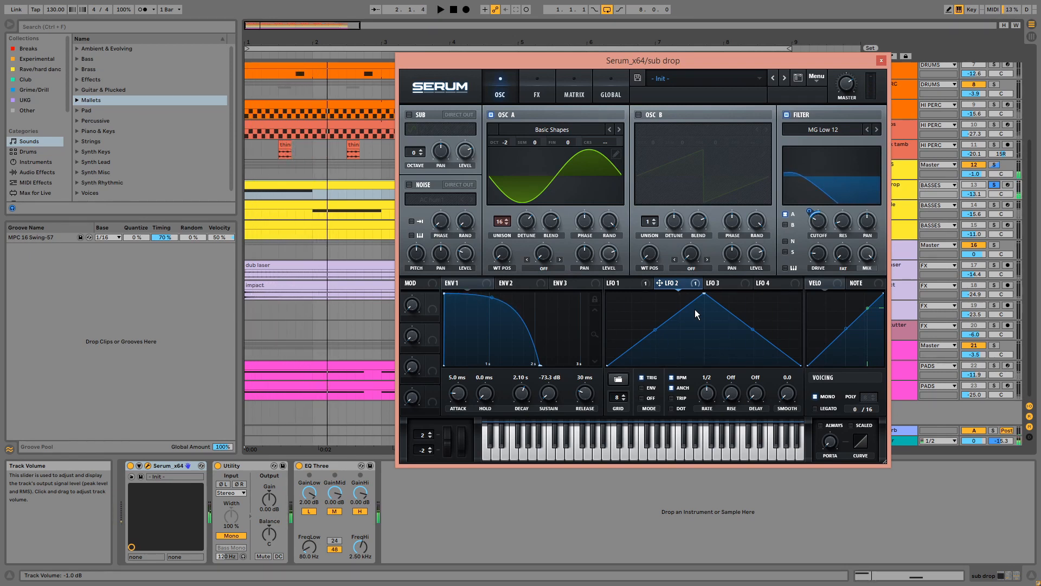
click(537, 97)
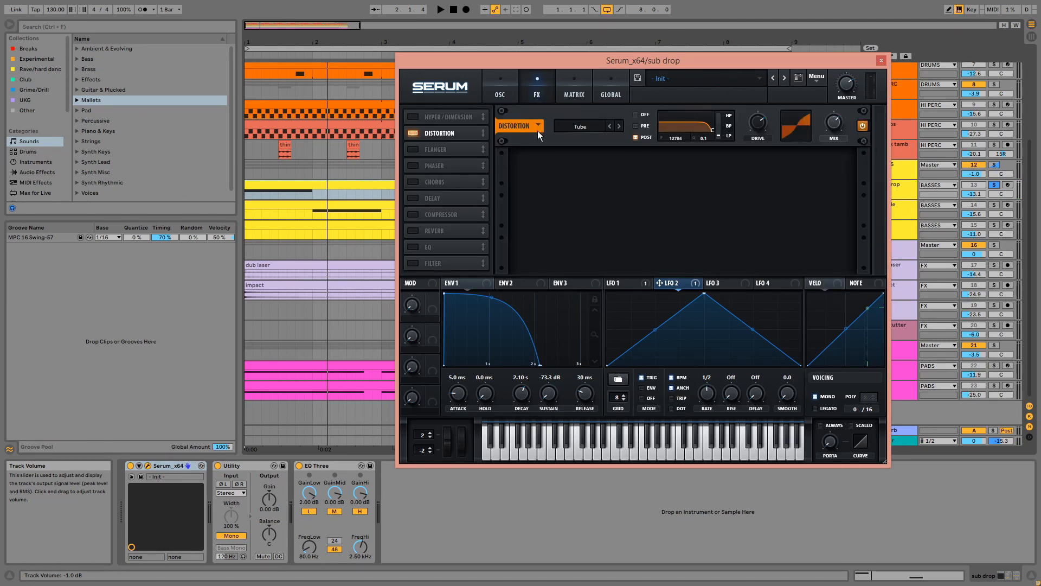
- Close the sub drop's Serum window and examine the Utility and EQ Three devices on that track
click(881, 61)
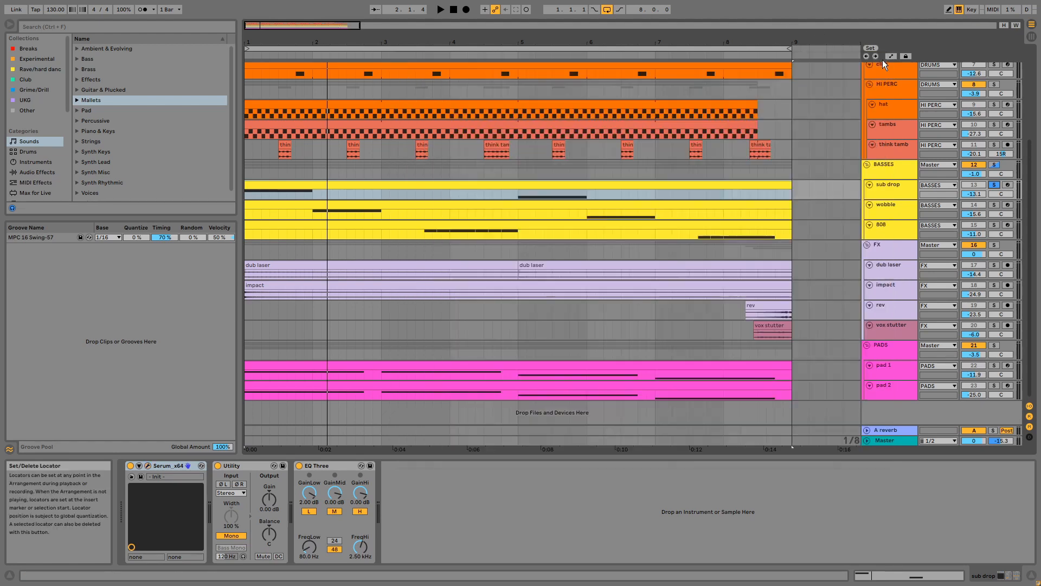
click(253, 463)
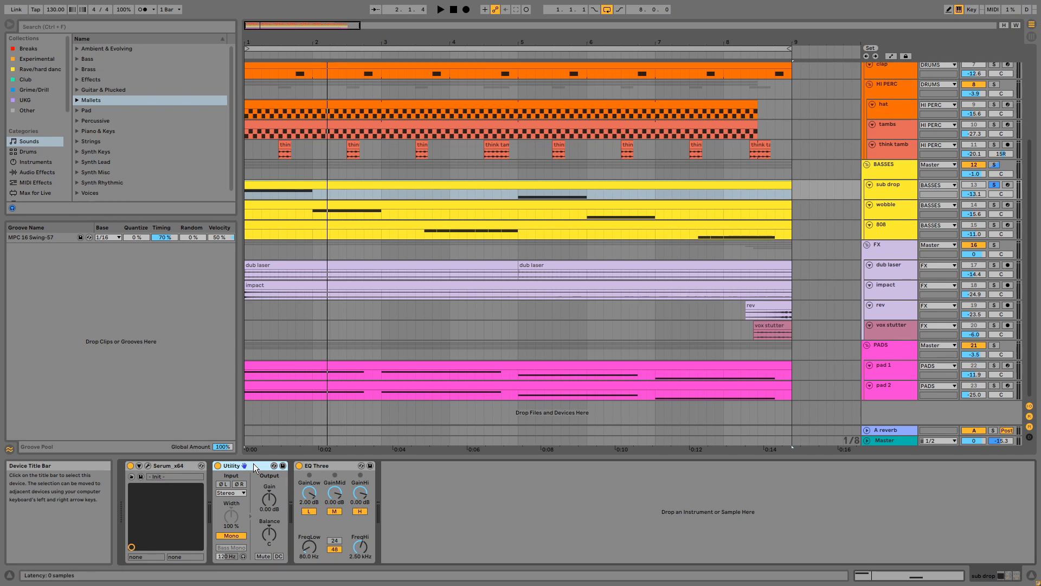
click(311, 467)
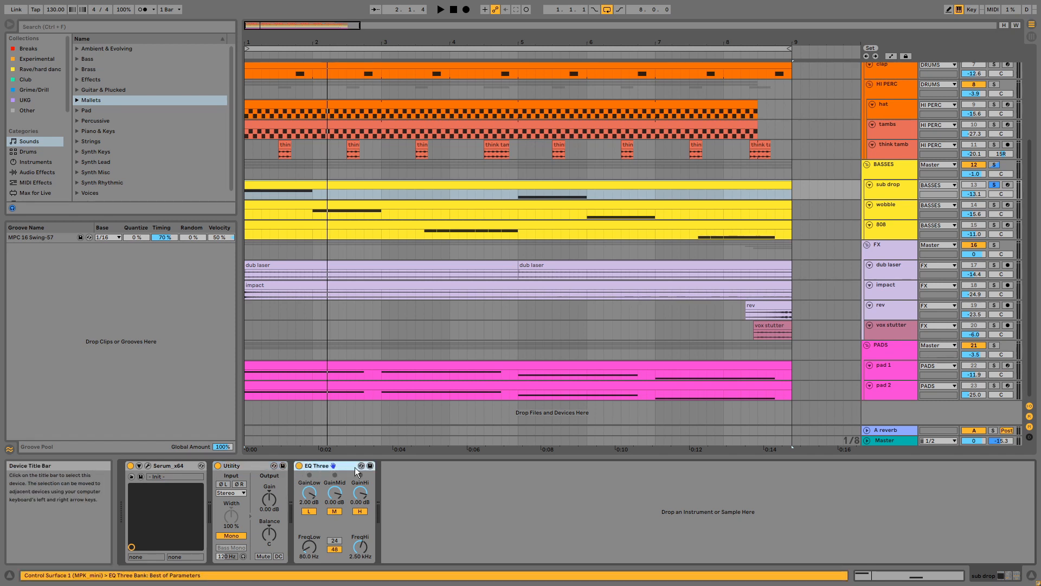
- Solo the wobble track, select its clip and play it from bar 1
click(995, 205)
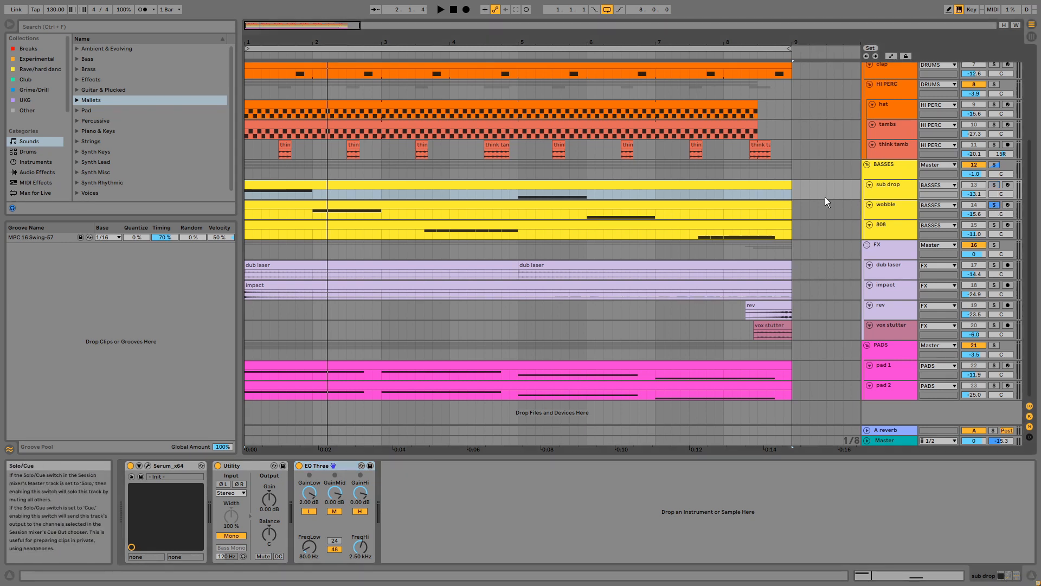
click(750, 210)
key(space)
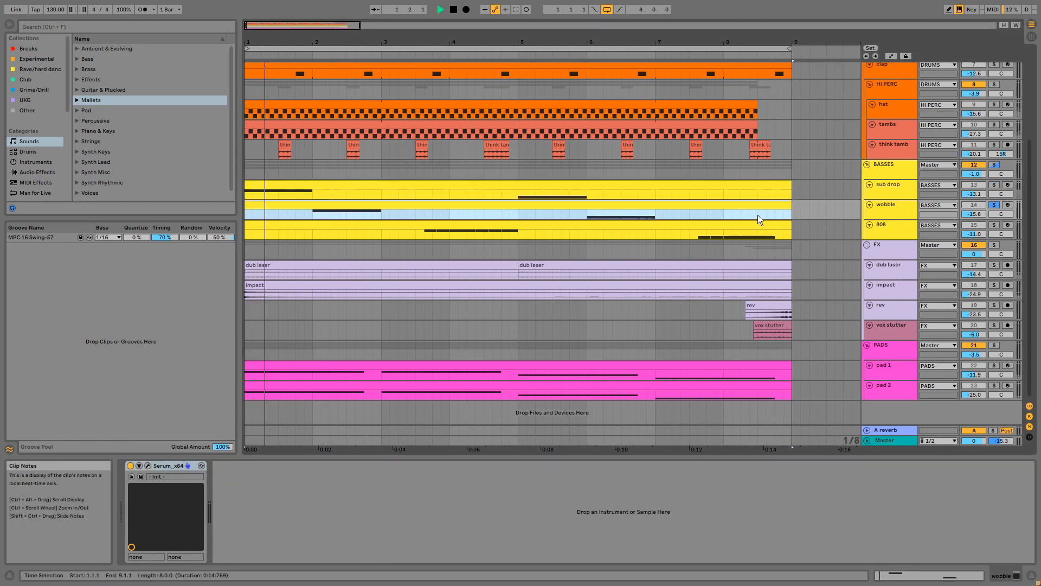
- Examine the wobble clip's notes during playback, unsolo the track, and return to its device chain
double_click(743, 205)
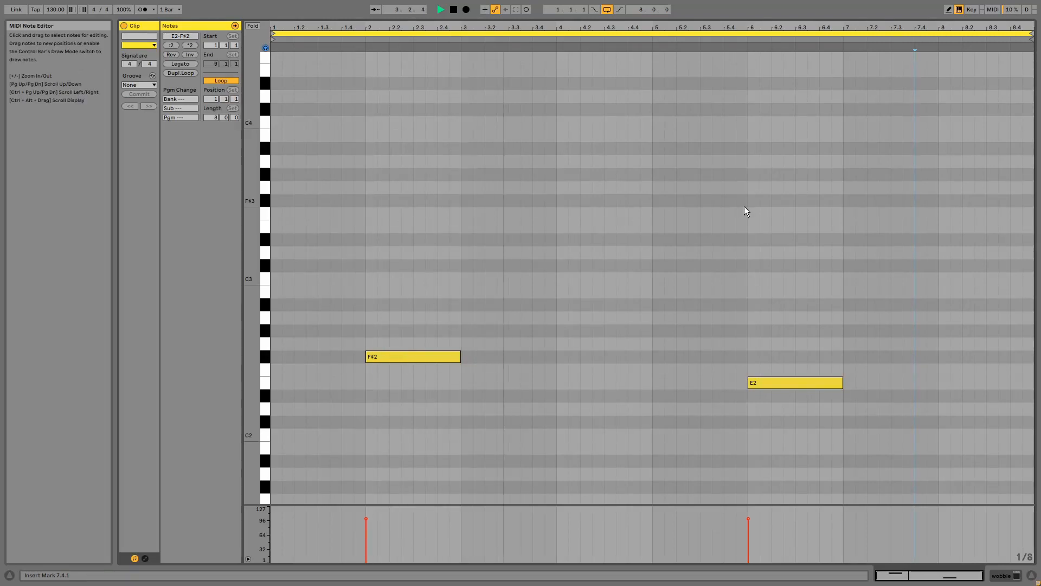
key(ctrl+alt+e)
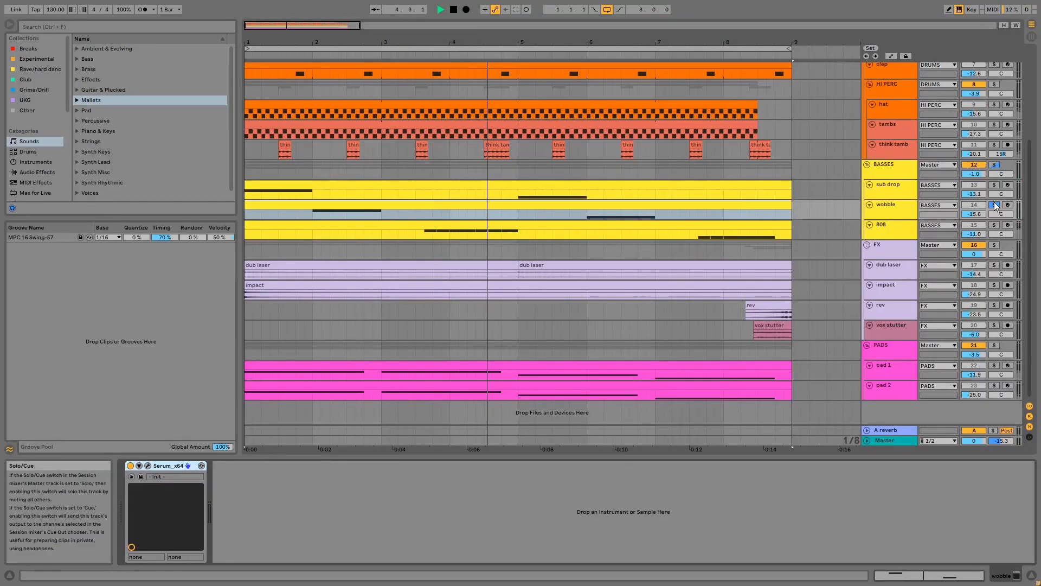
double_click(701, 209)
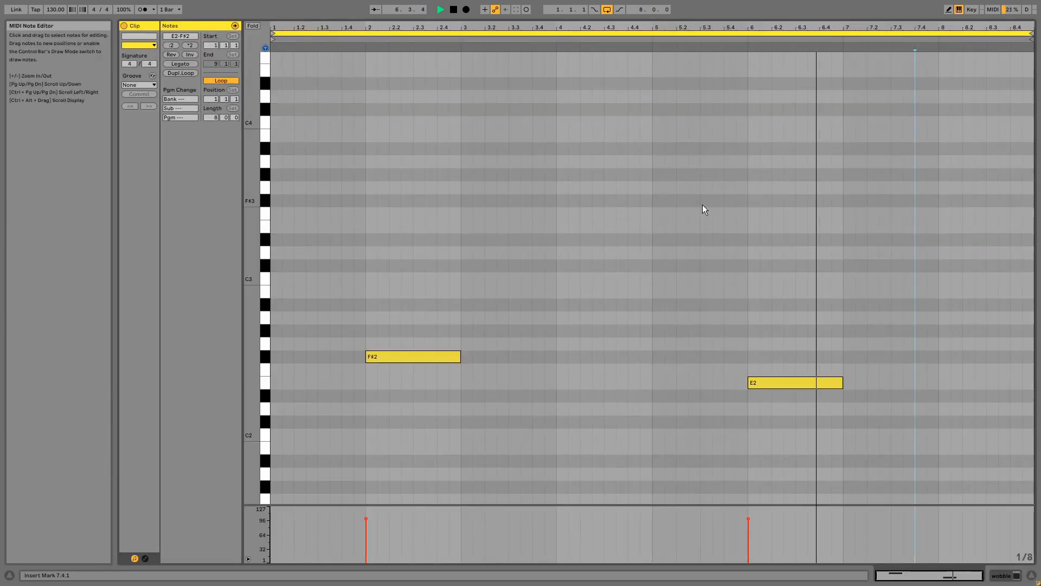
key(shift+Tab)
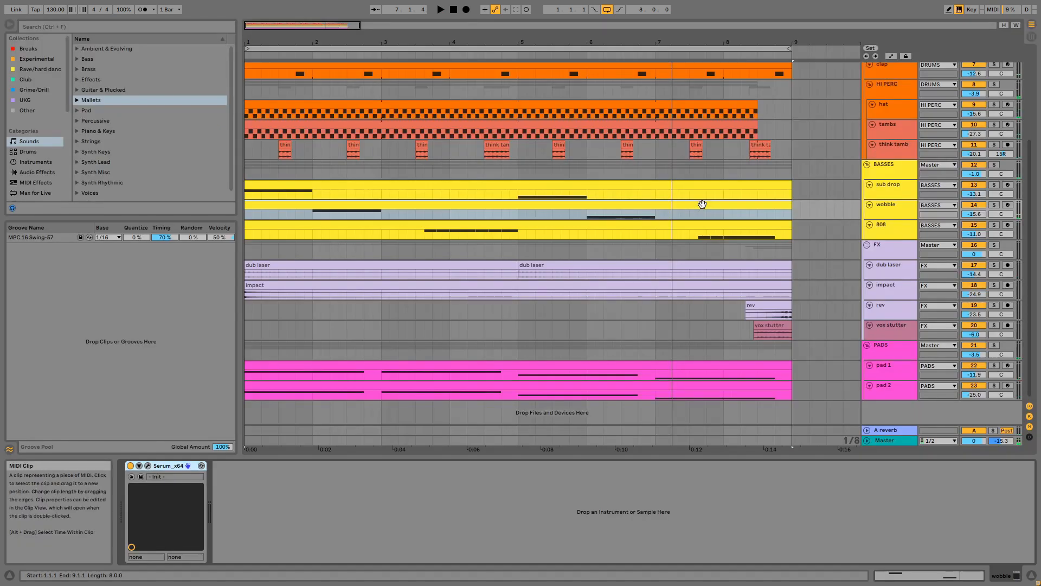
- Examine the wobble's Serum oscillator and effects pages while auditioning the track soloed from bar 1, and close the Serum window
click(147, 466)
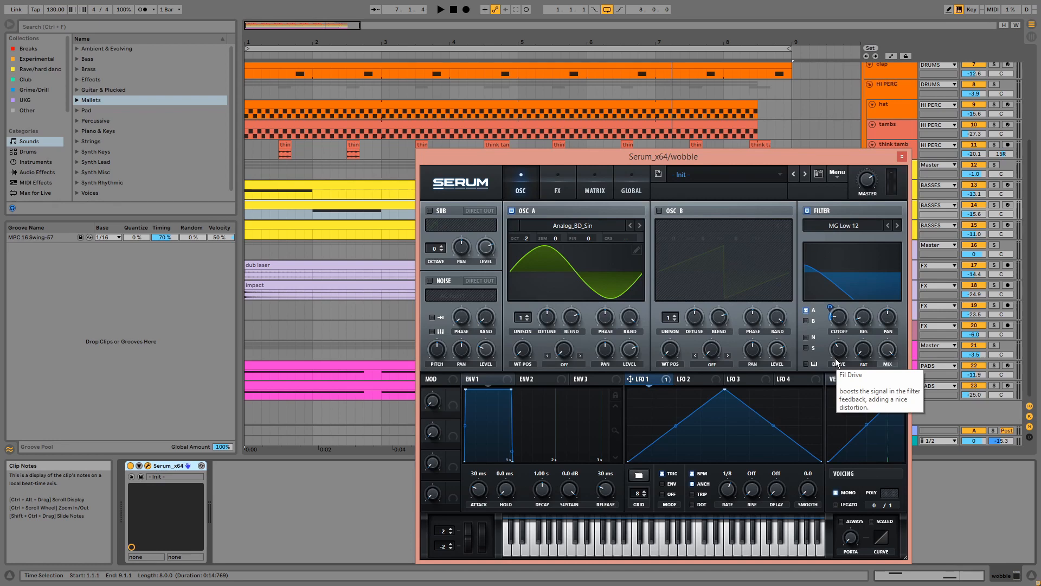
key(space)
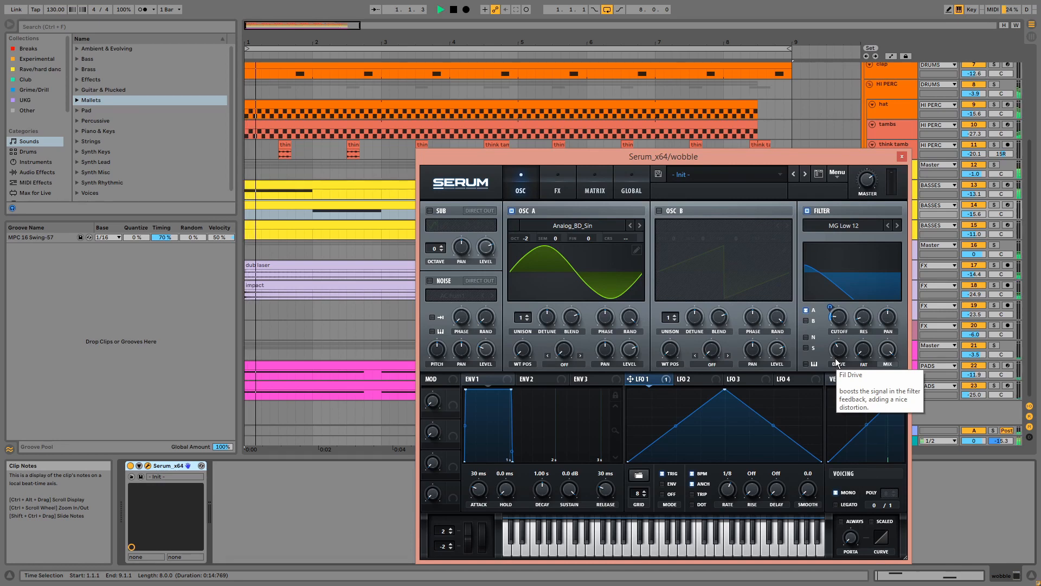
click(993, 205)
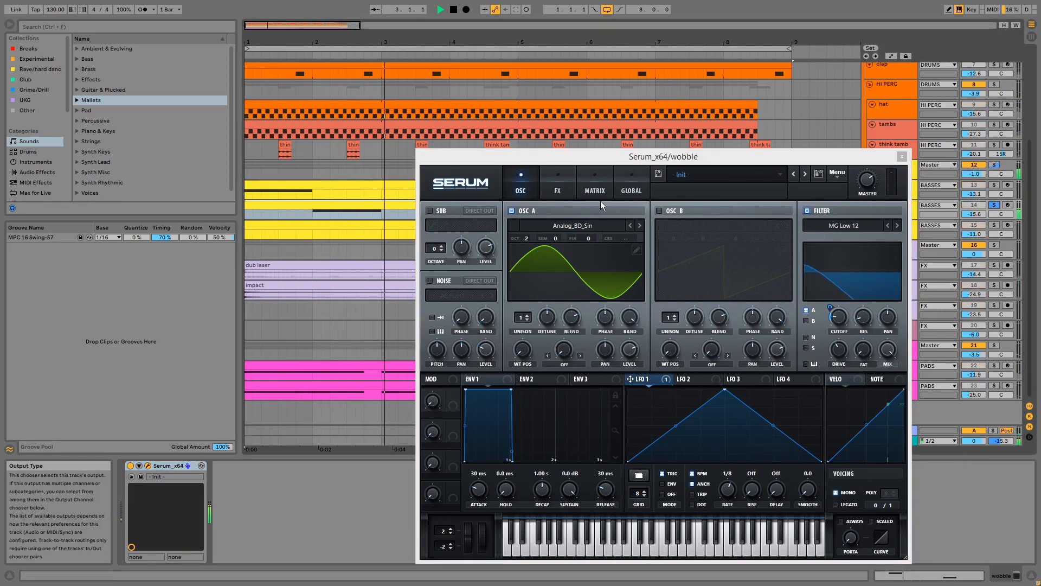
click(548, 184)
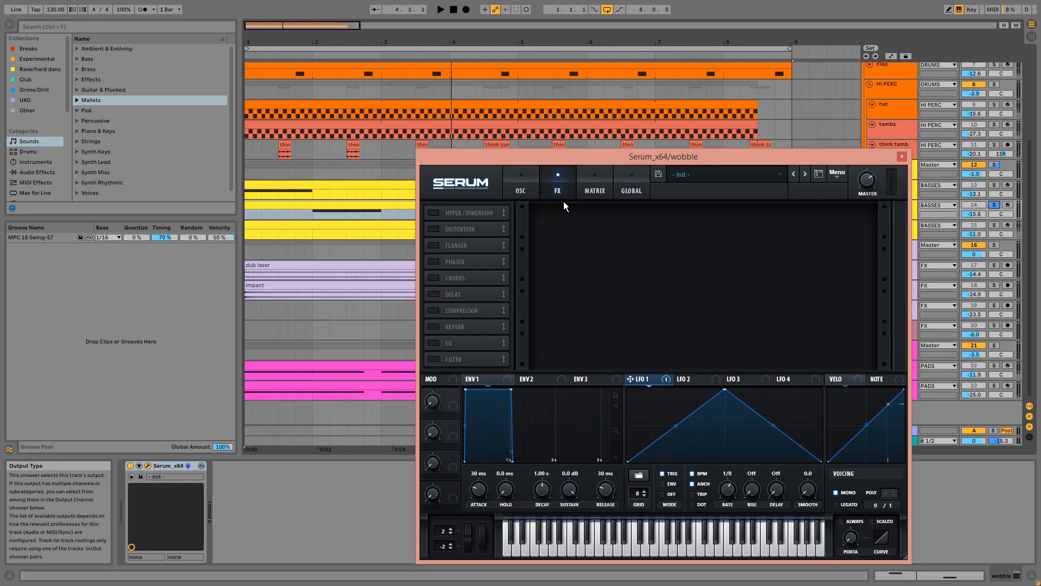
click(900, 156)
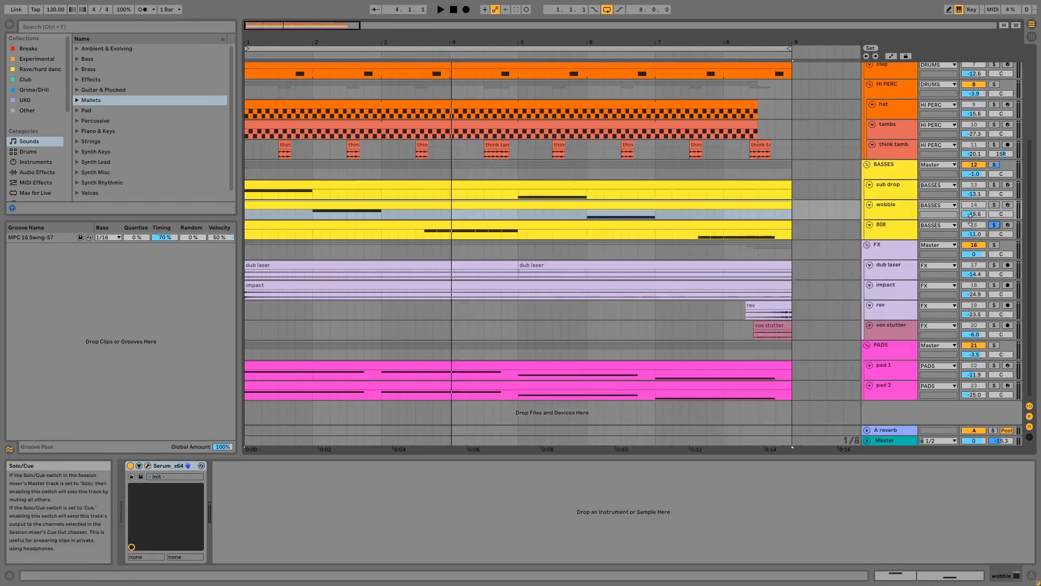
- Examine the 808 track's sampler and clip notes while playing it soloed from bar 1, and unsolo the track
click(421, 234)
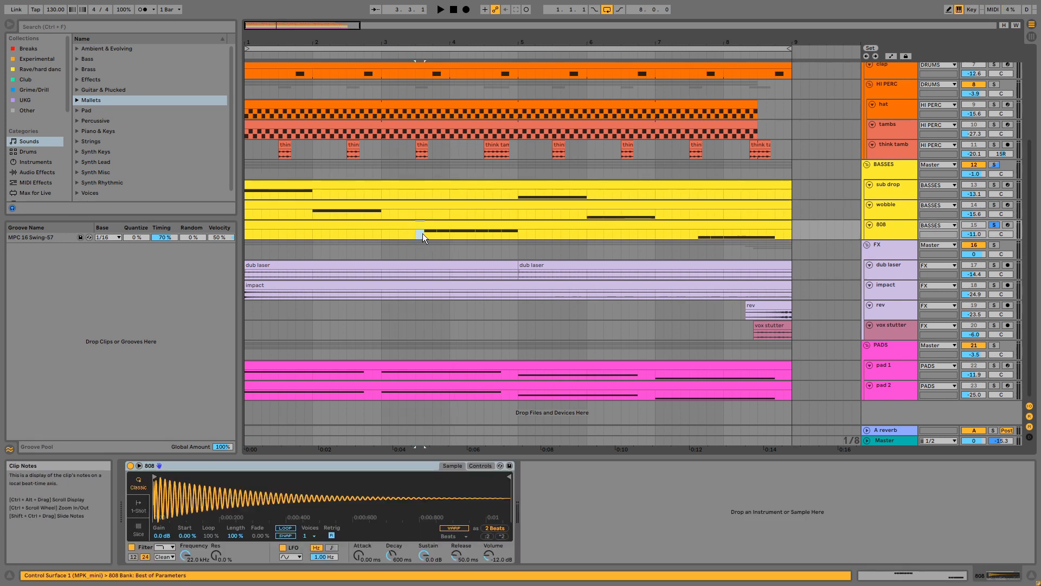
double_click(421, 228)
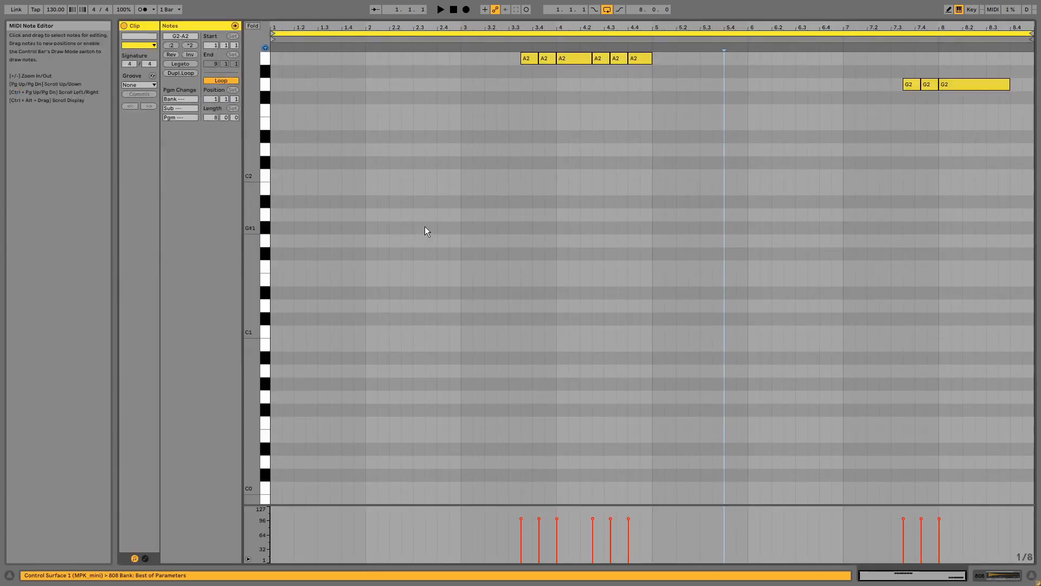
key(space)
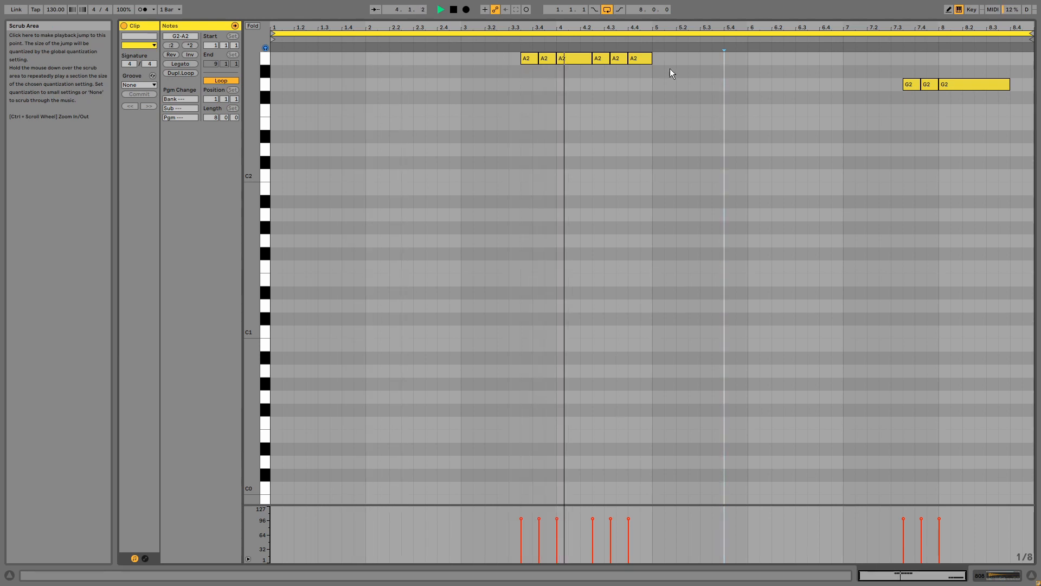
key(shift+Tab)
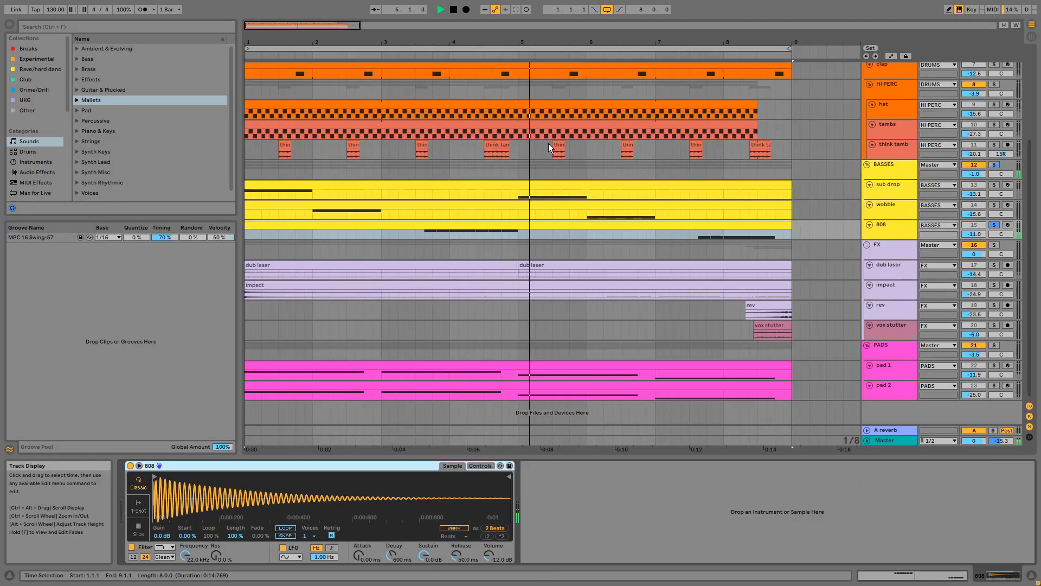
click(994, 224)
click(765, 231)
key(shift+Tab)
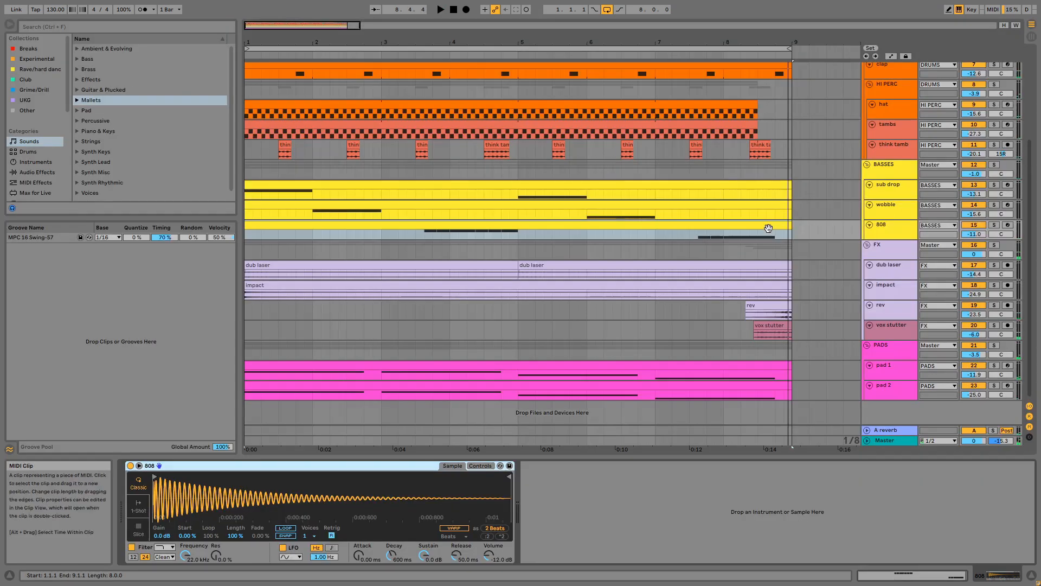
- Examine the EQ Eight and Drum Buss settings on the BASSES group
click(885, 166)
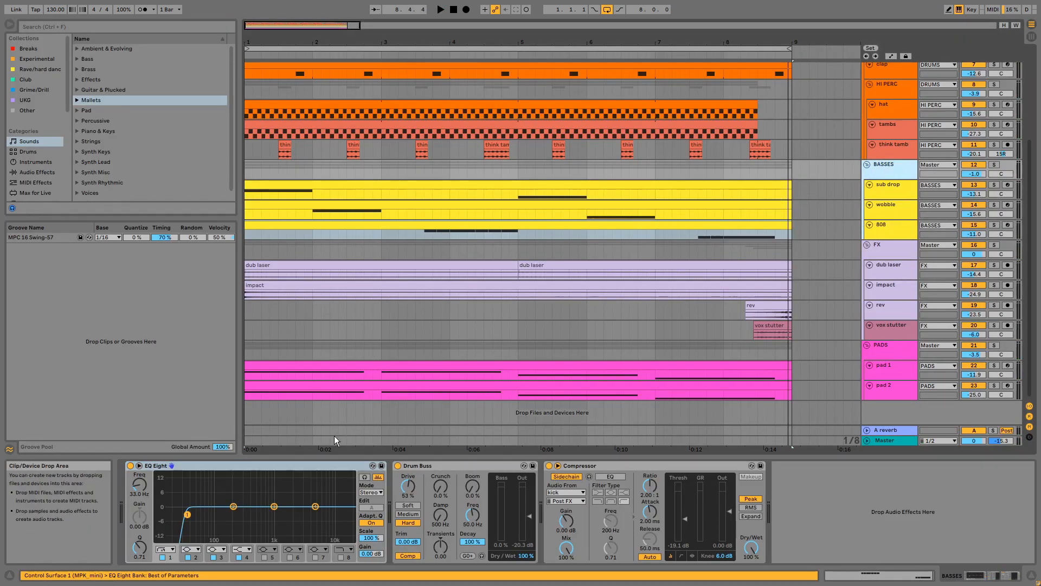
click(293, 471)
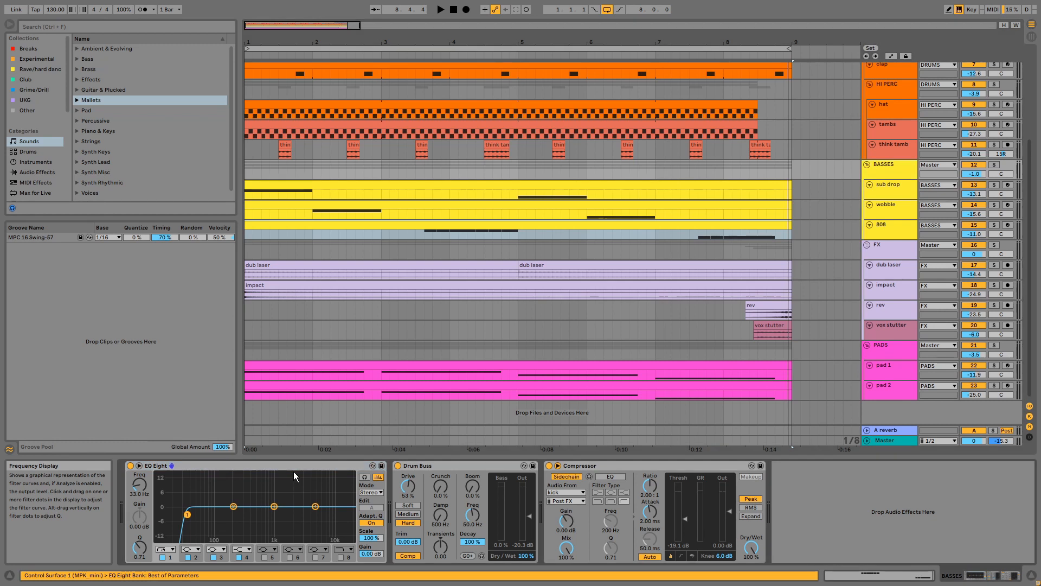
click(427, 467)
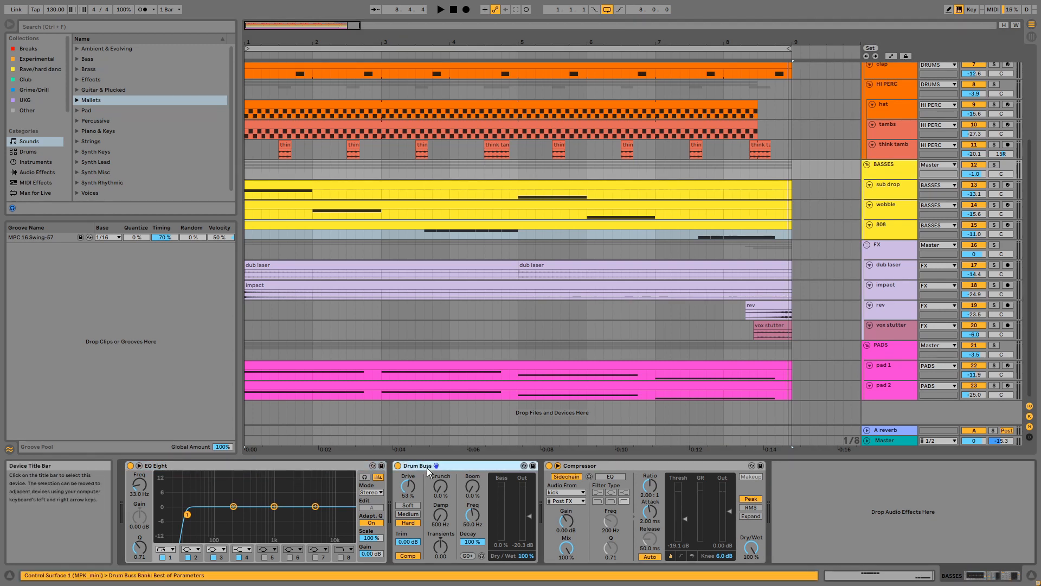
click(441, 512)
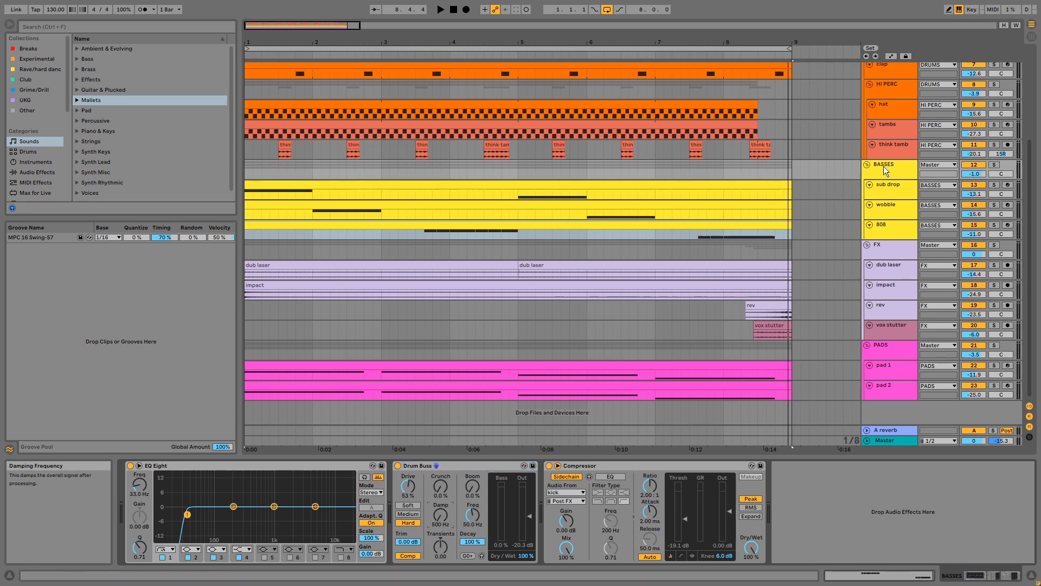
- Solo the BASSES group and play it from bar 1 with its effects chain in view
click(994, 165)
click(685, 186)
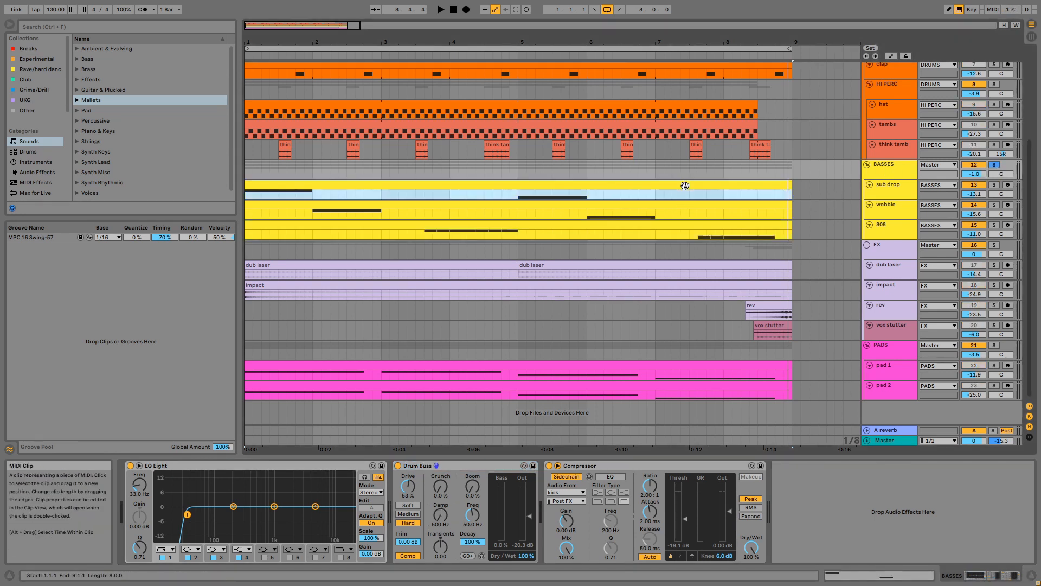
click(884, 171)
key(space)
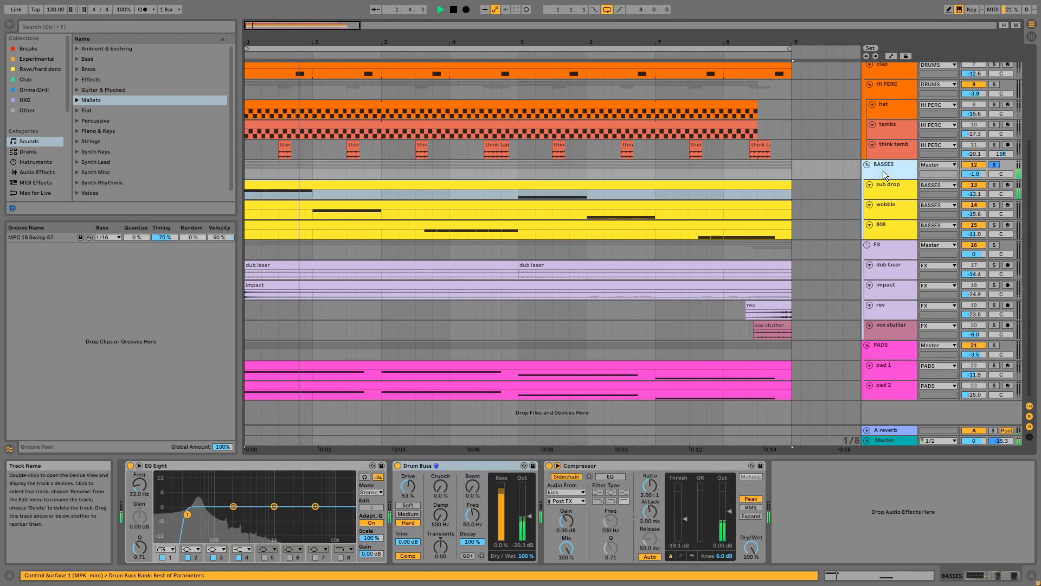
- Bypass and re-enable the BASSES group's Drum Buss twice during playback to compare the sound
click(398, 465)
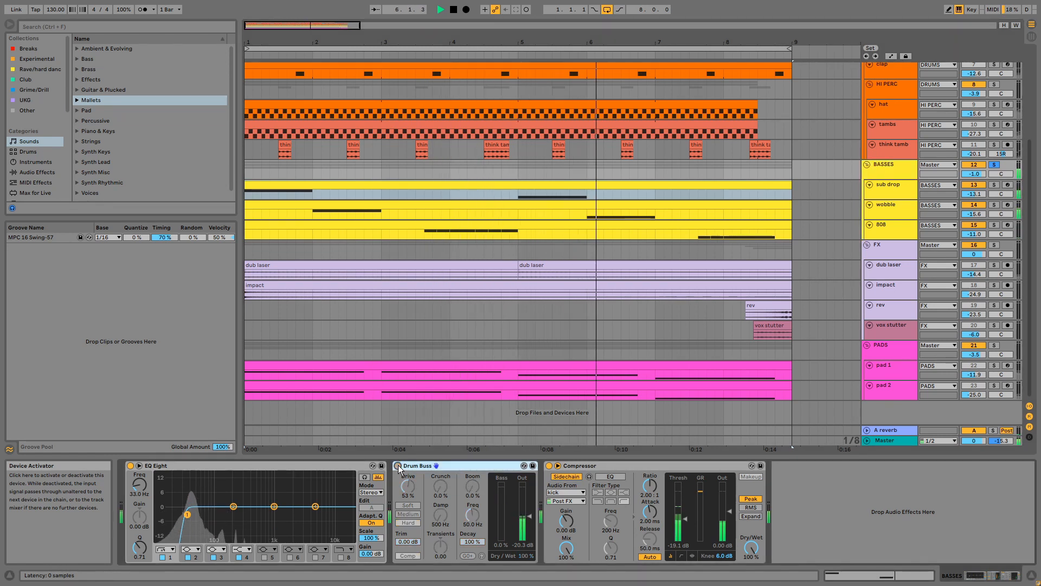
click(398, 466)
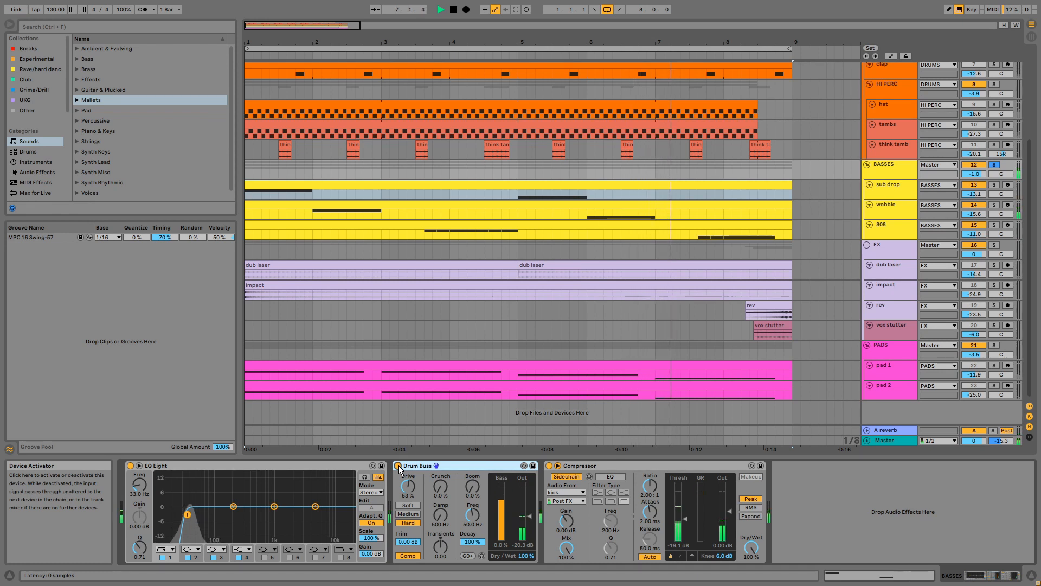
click(398, 465)
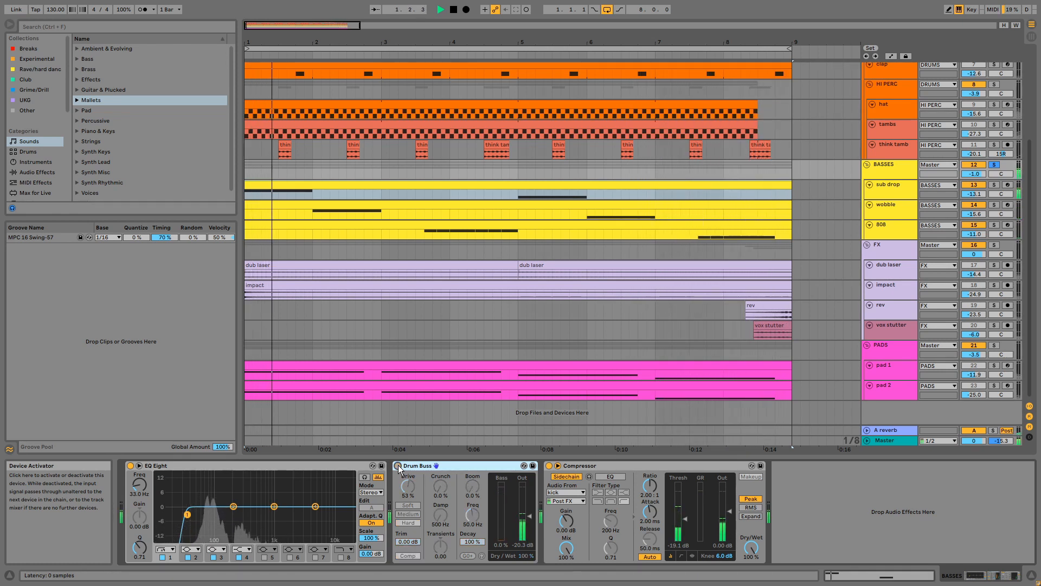
click(398, 465)
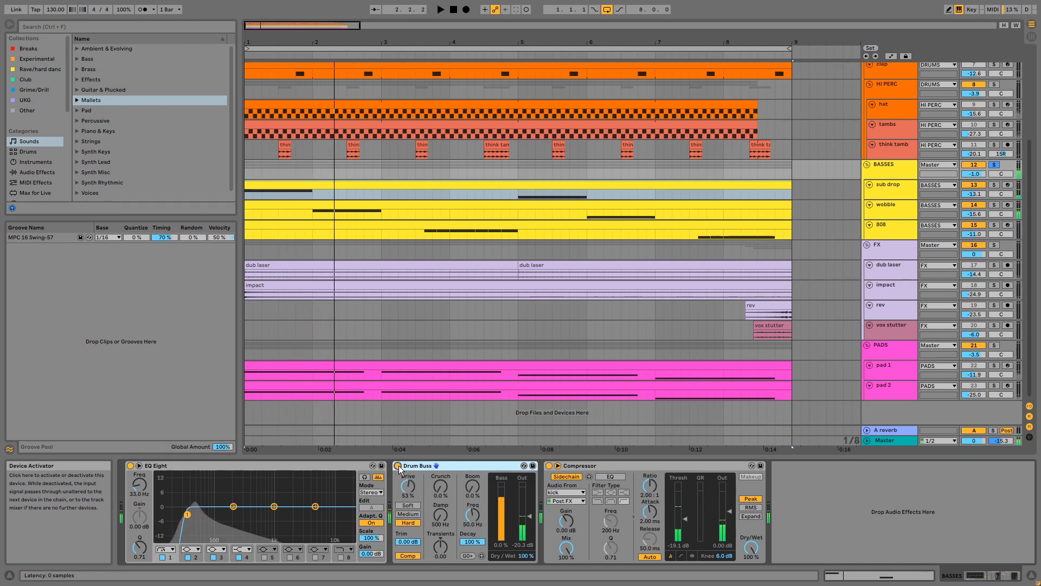
- Examine the BASSES group's kick-sidechained Compressor, and increase the group track's height to reveal its reverb send
click(598, 465)
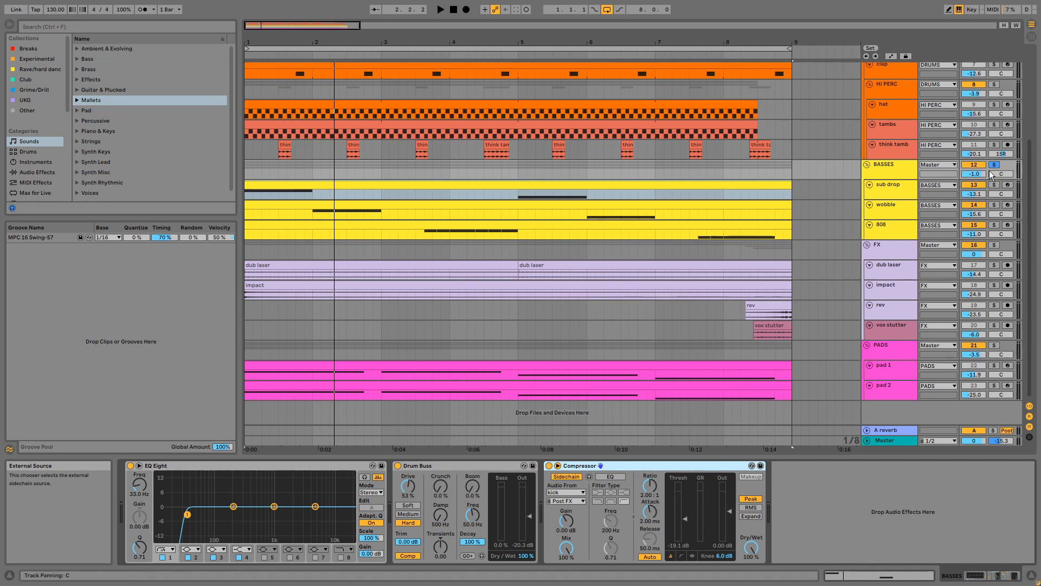
click(898, 177)
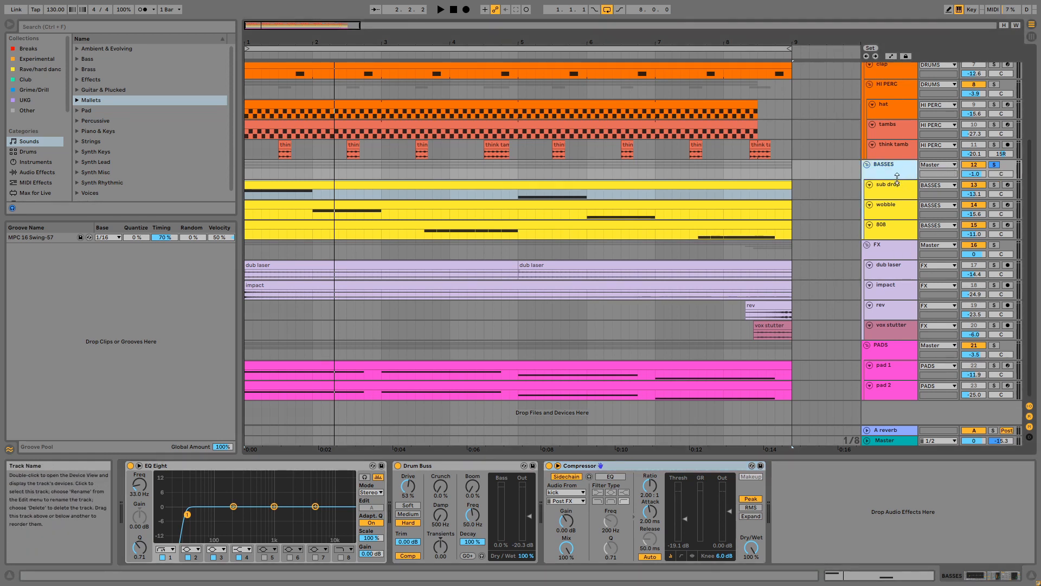
drag(897, 178, 899, 184)
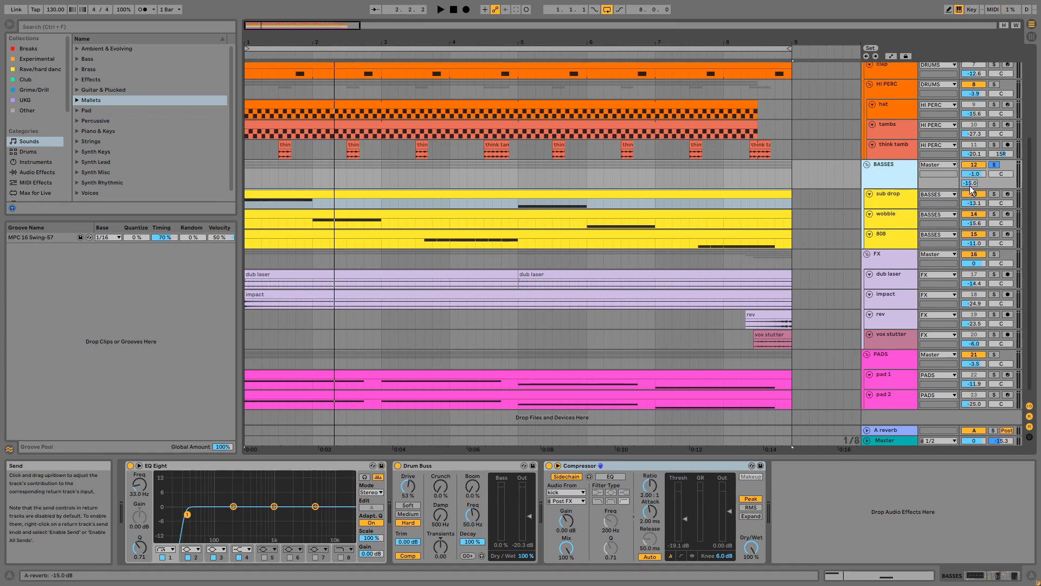
- Solo the FX group and audition both dub laser clips
click(463, 277)
key(space)
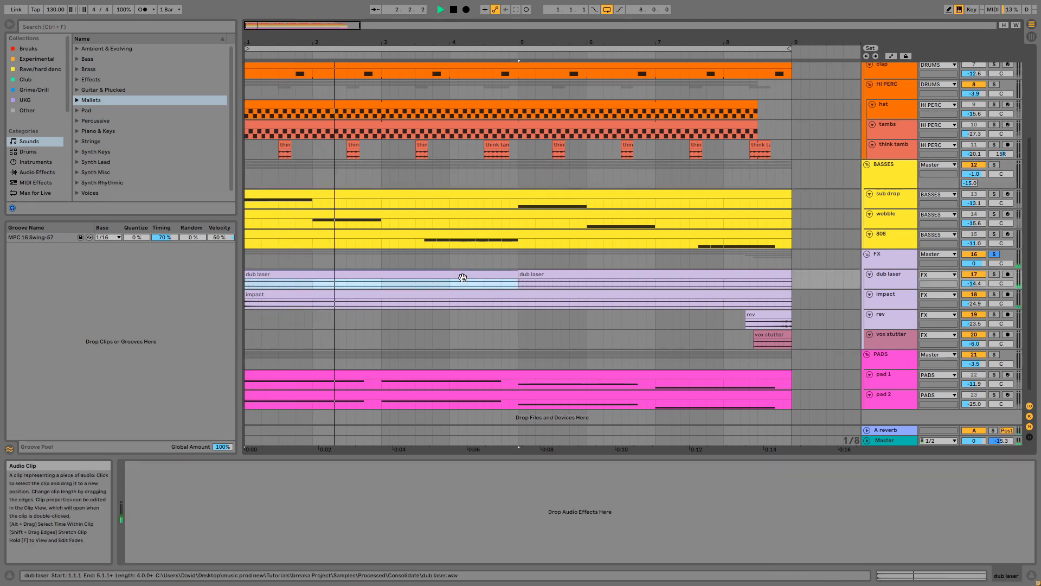
click(538, 271)
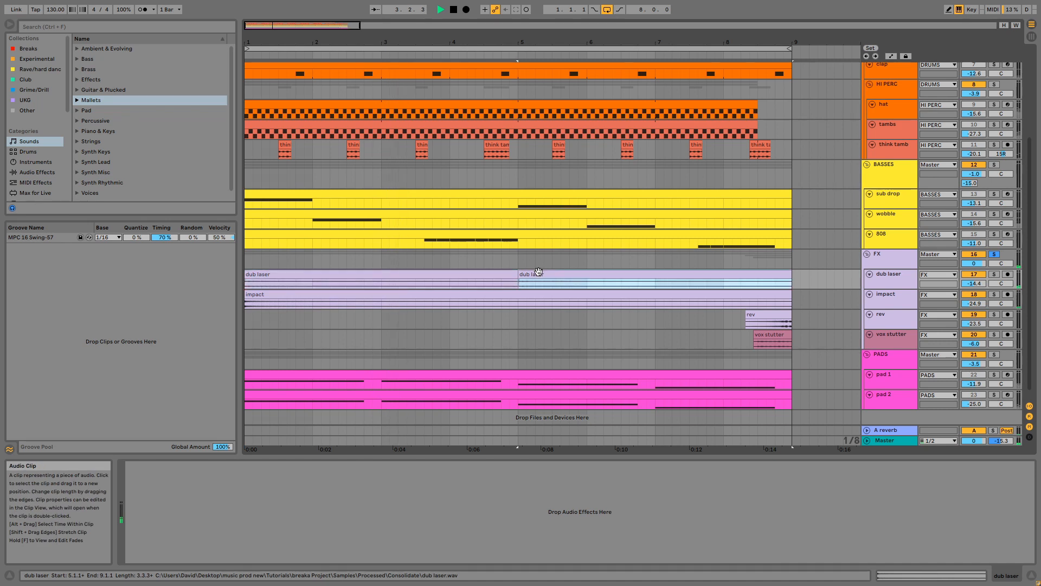
key(space)
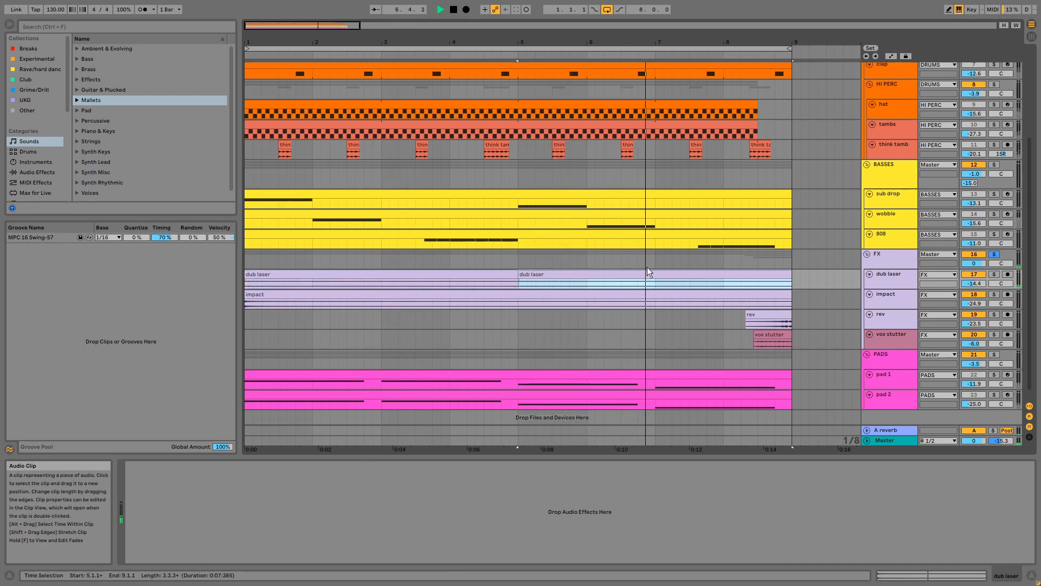
- Go through the FX group's dub laser, impact, rev and vox stutter tracks, and examine the vox stutter's EQ Eight and Echo
click(889, 278)
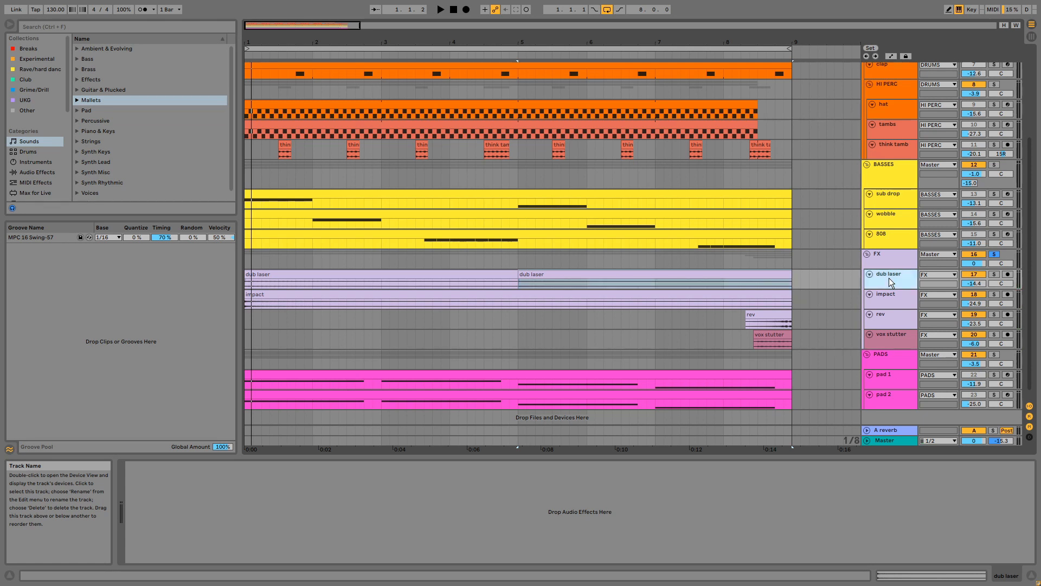
click(893, 295)
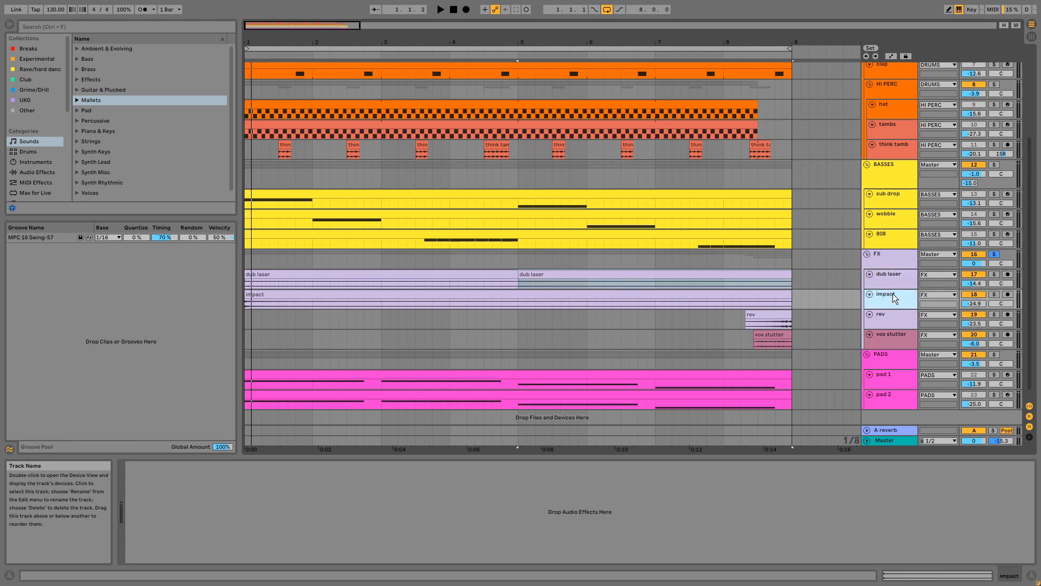
click(772, 315)
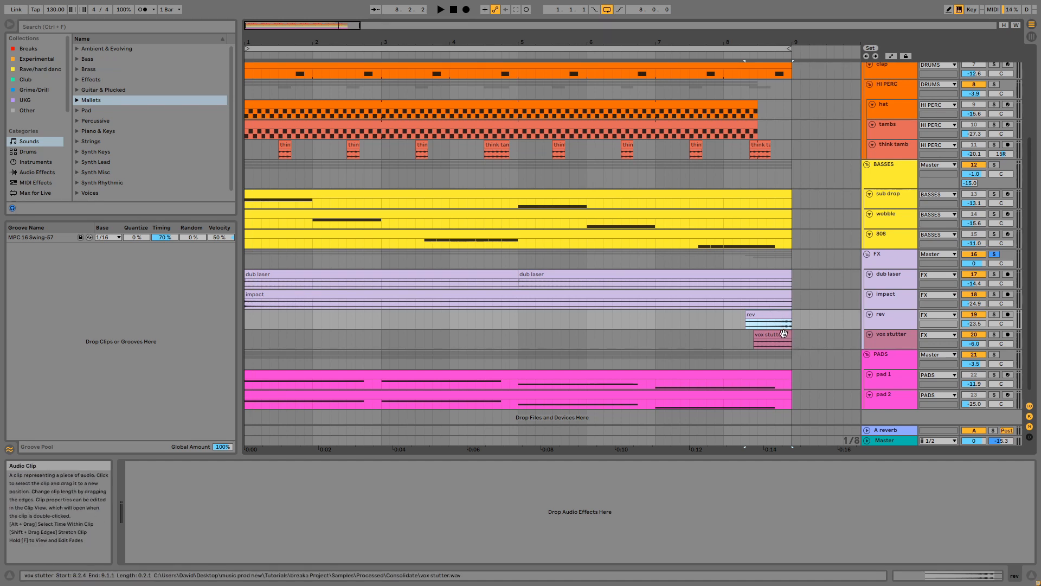
click(784, 333)
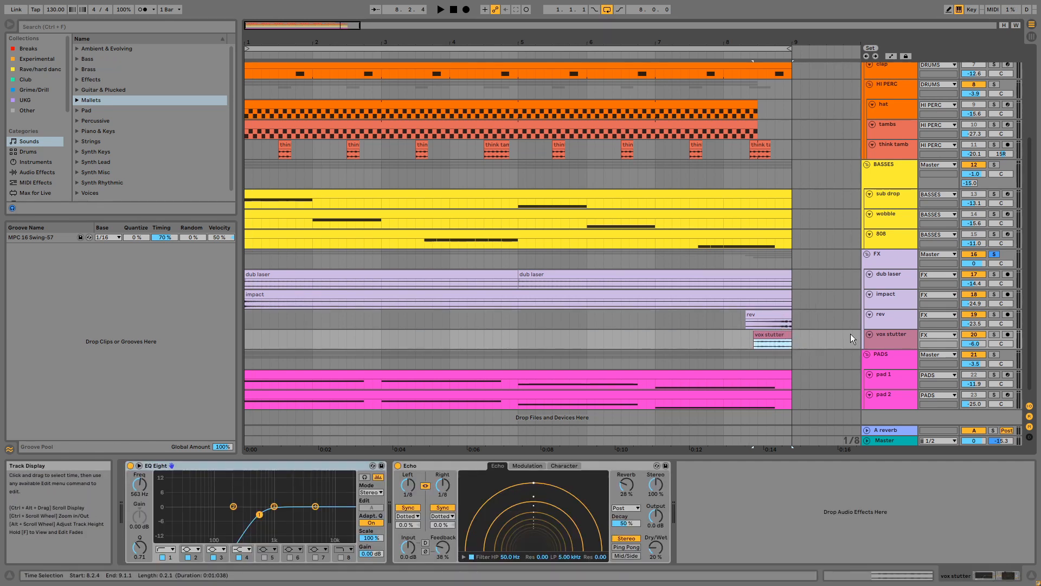
click(322, 465)
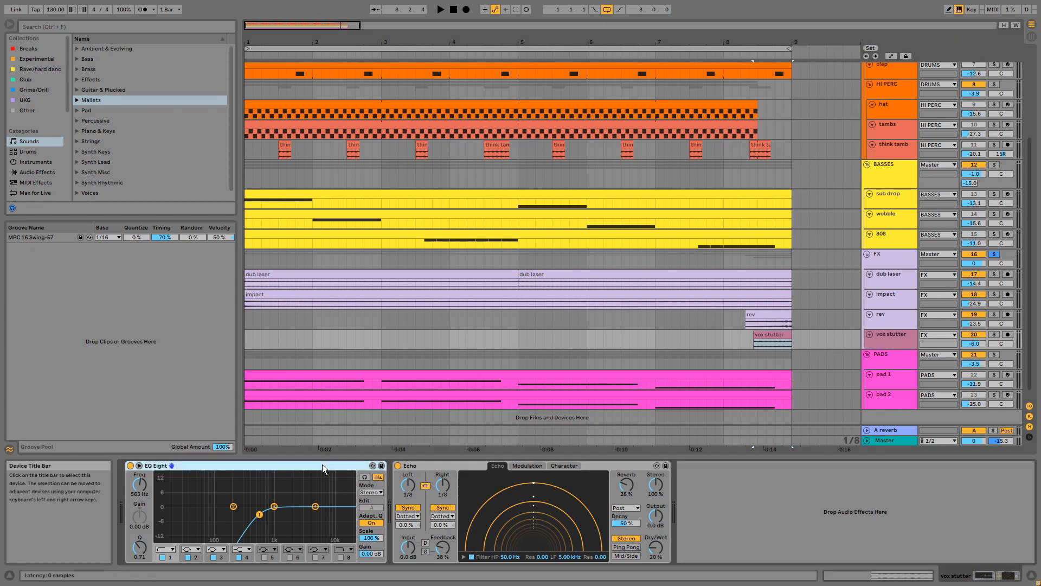
click(437, 465)
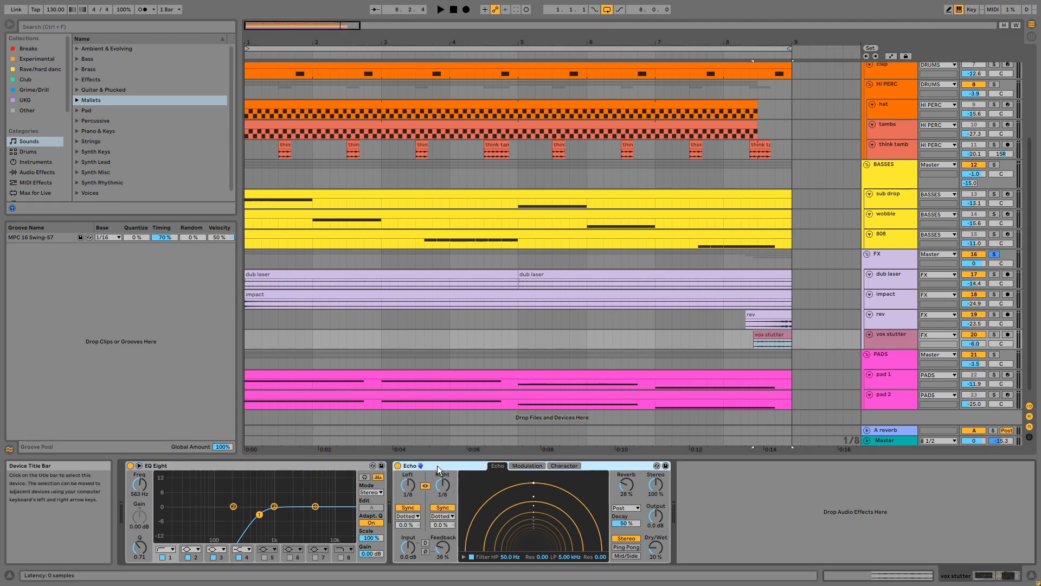
- Examine the FX group's Drum Buss, EQ Eight and Chorus, and increase the group track's height to reveal its reverb send
click(906, 257)
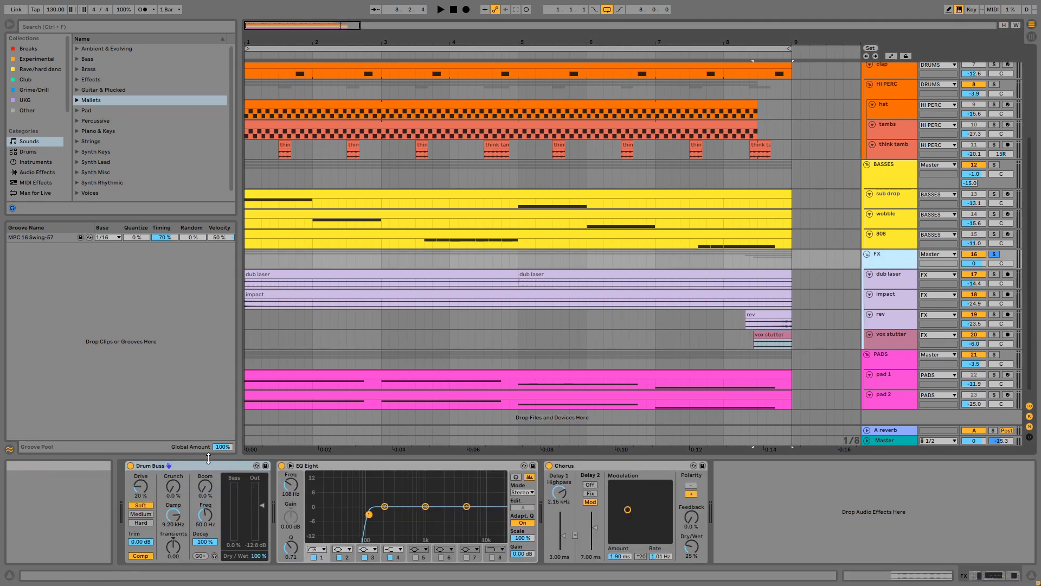
click(362, 462)
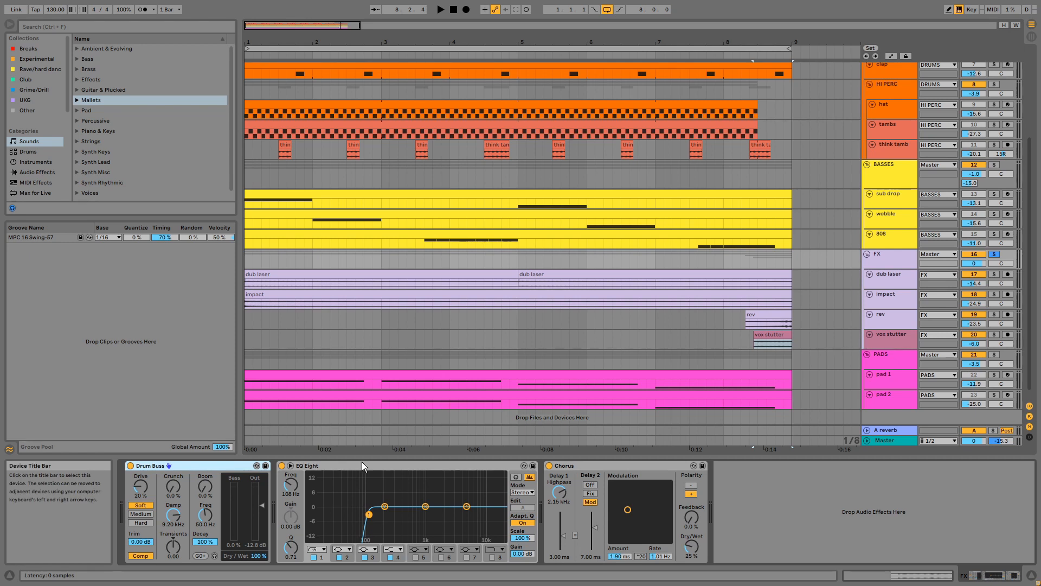
click(572, 467)
click(895, 265)
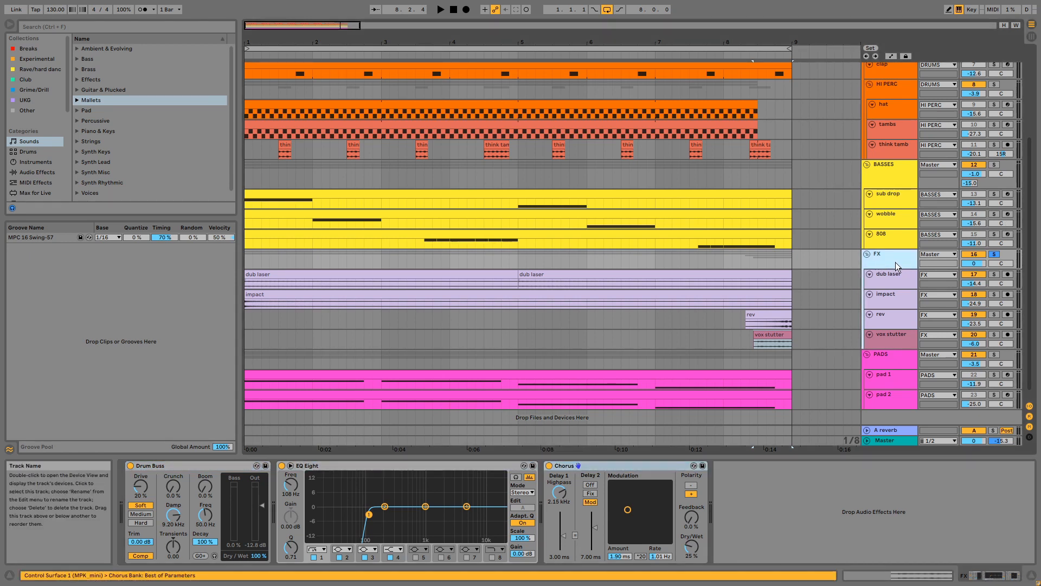
drag(892, 266, 892, 274)
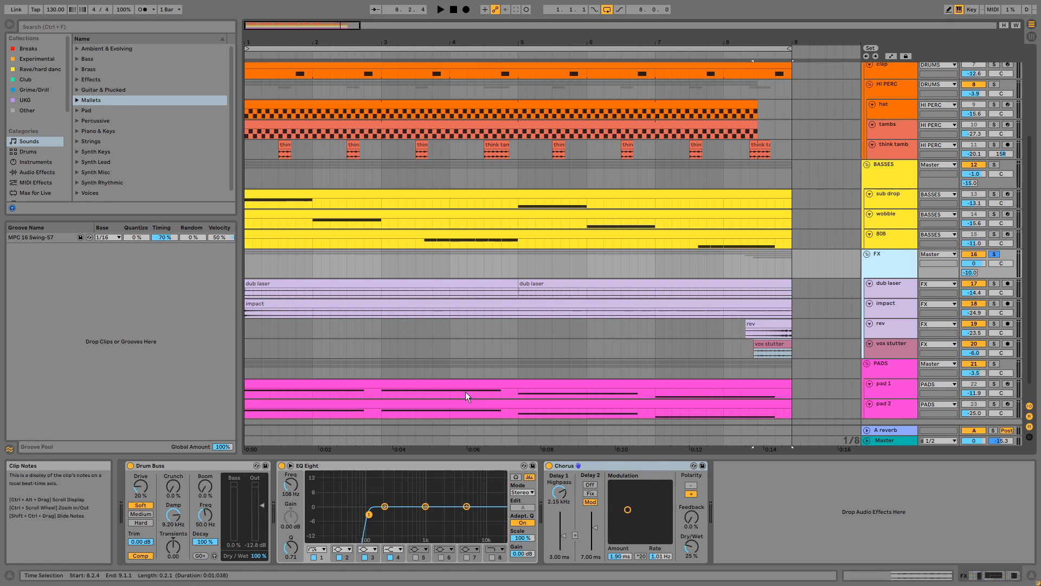
- Solo the PADS group and play it from bar 1, unsolo it to hear the full mix, and stop playback
click(994, 363)
click(691, 383)
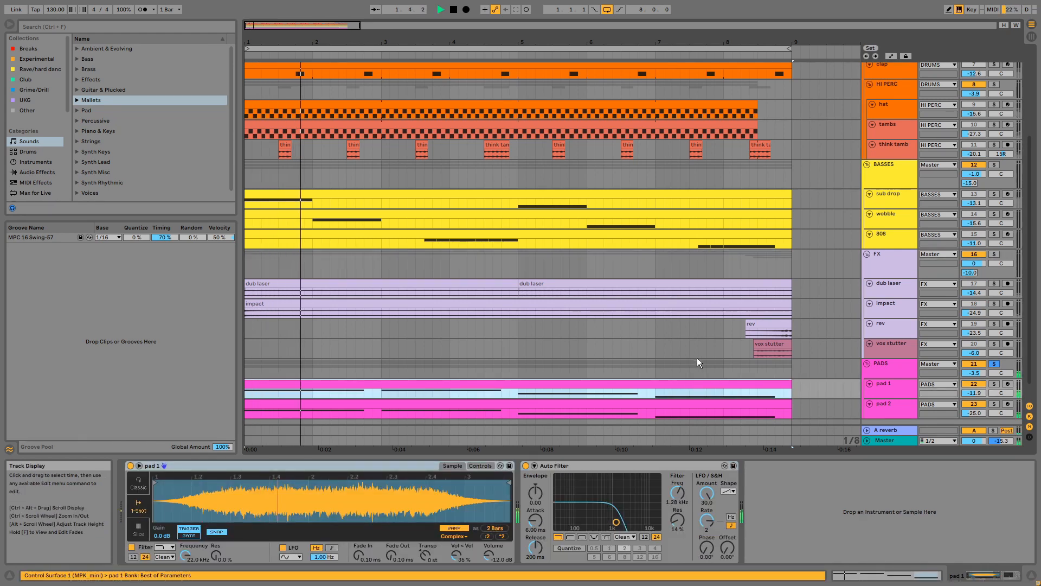
scroll(699, 359, down, 2)
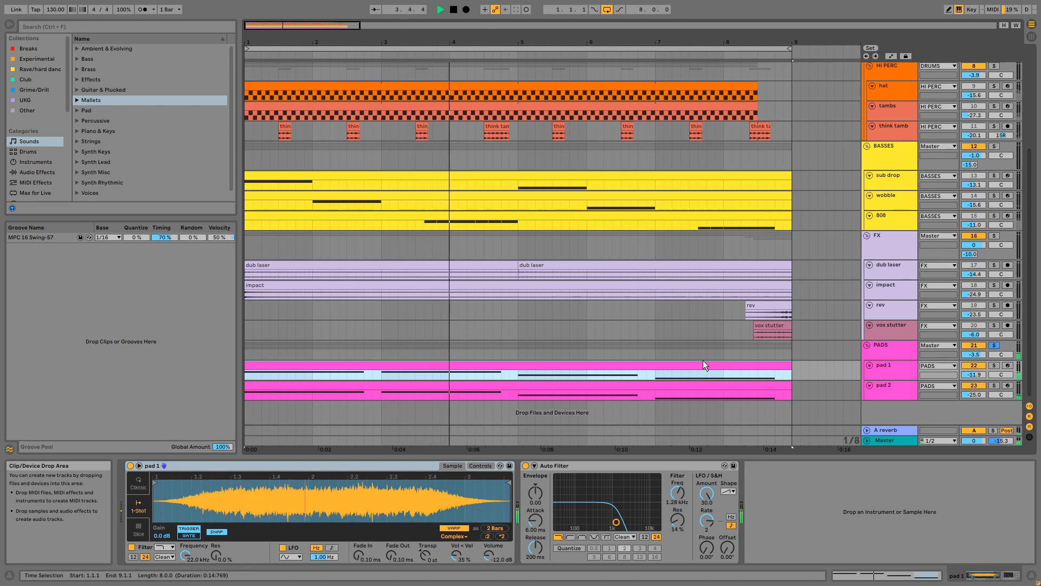
click(996, 346)
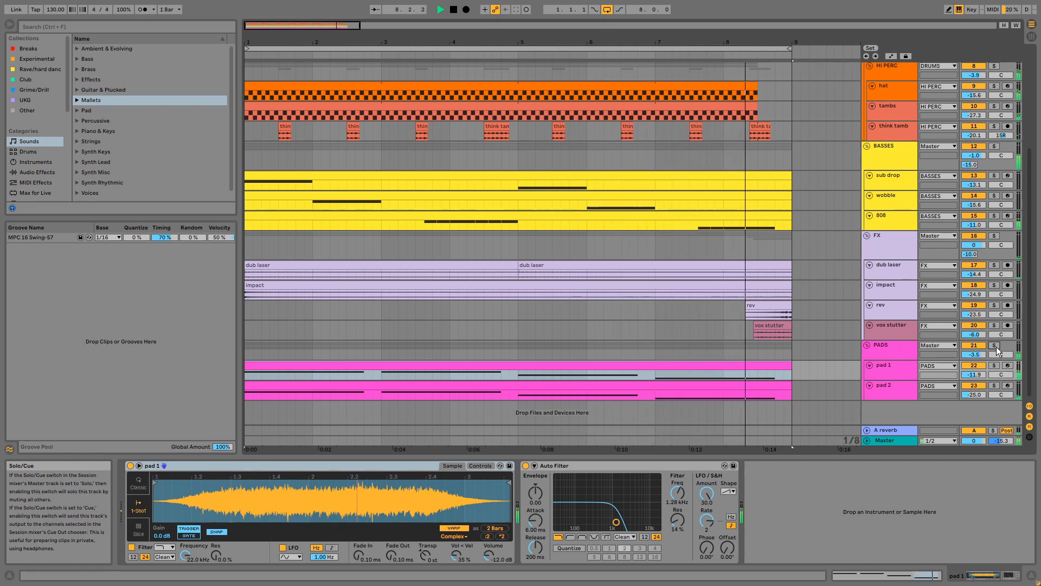
key(space)
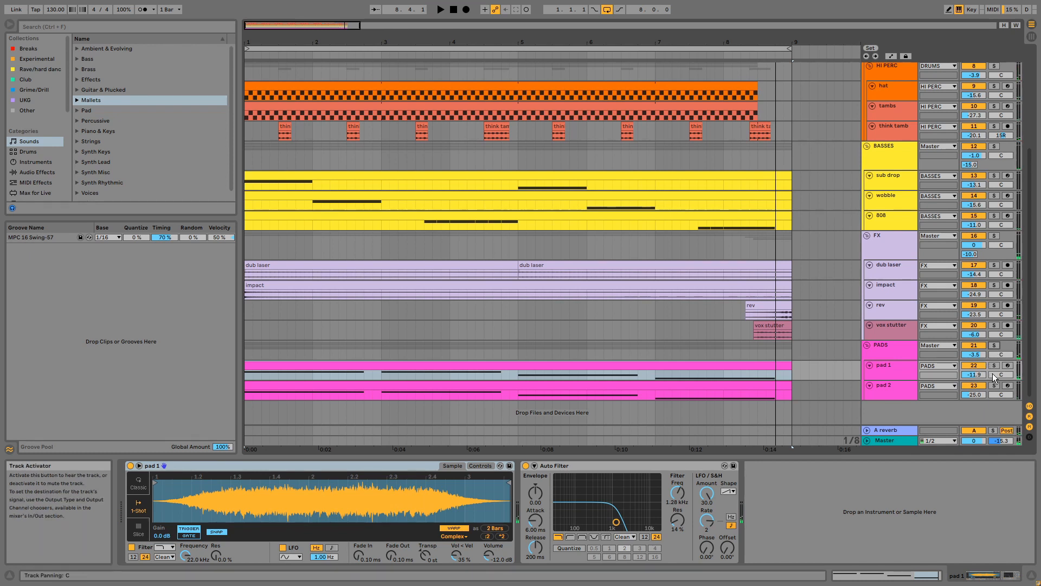
- Audition pad 1 and pad 2 one after the other in solo during playback, and stop with both unsoloed
click(994, 369)
key(b)
key(space)
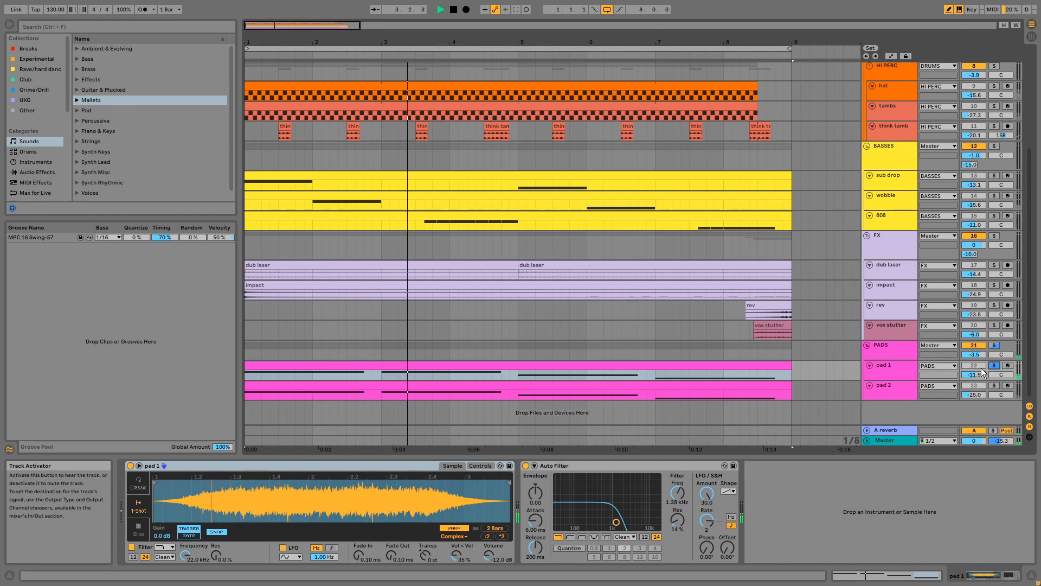
click(993, 386)
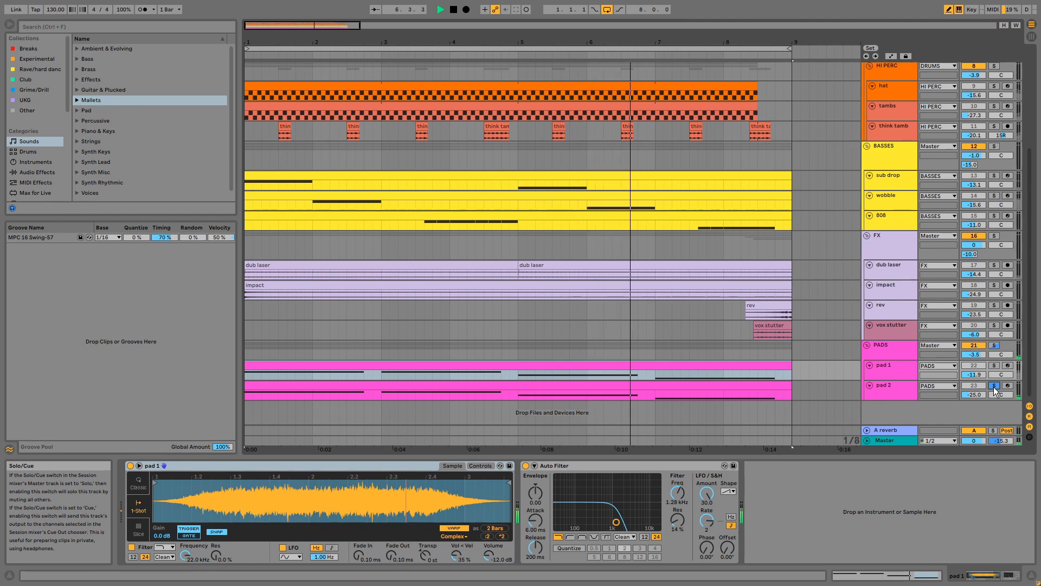
click(993, 385)
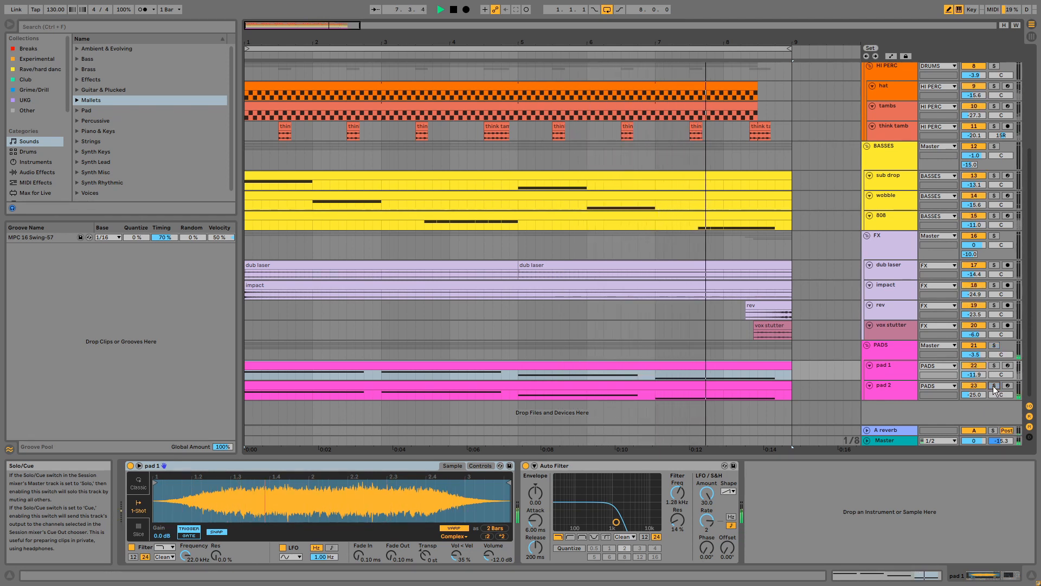
key(space)
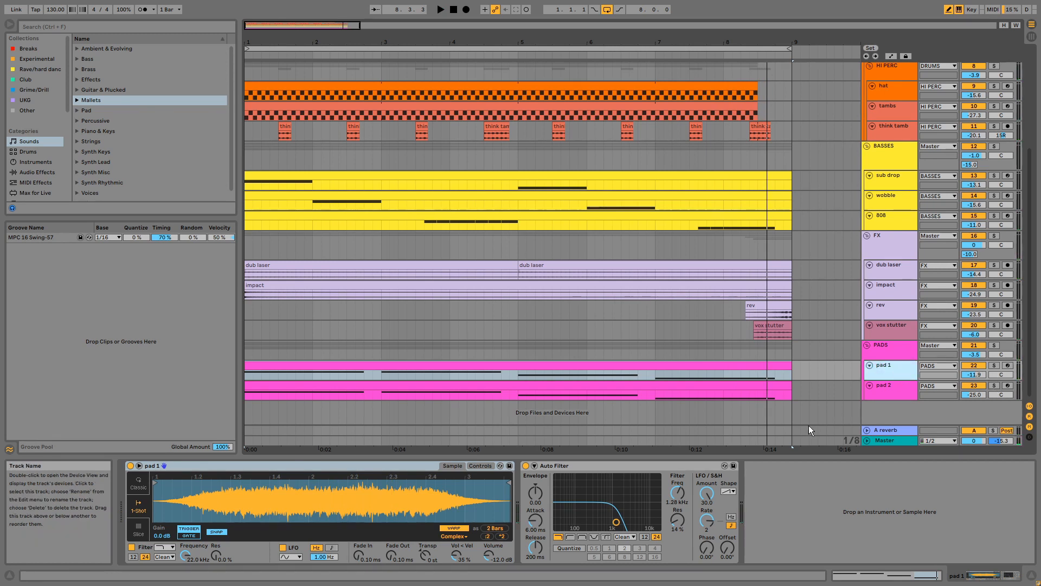
- Examine the Auto Filter settings, including the LFO, on pad 1 and pad 2
click(624, 468)
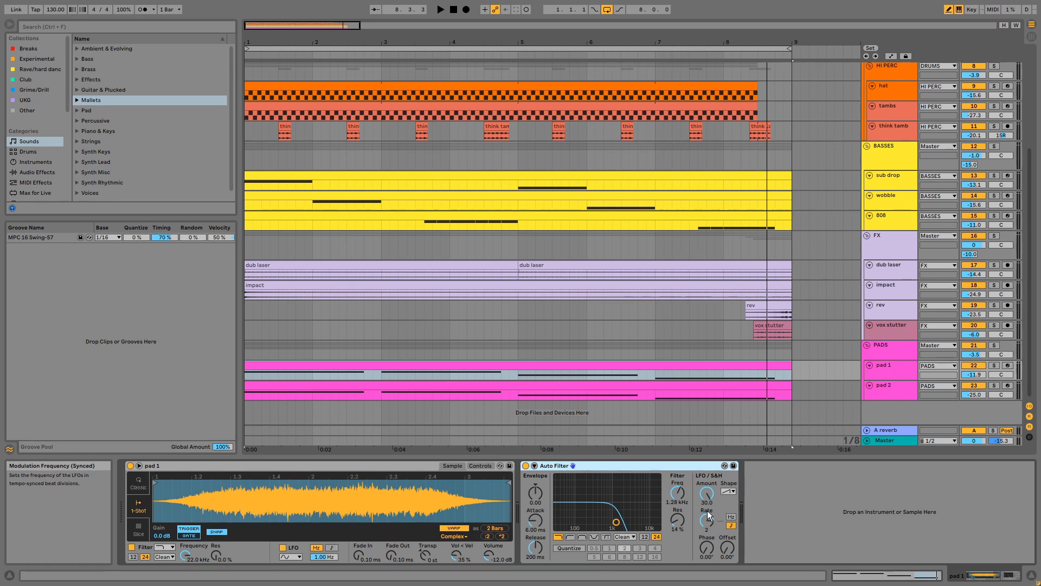
click(897, 386)
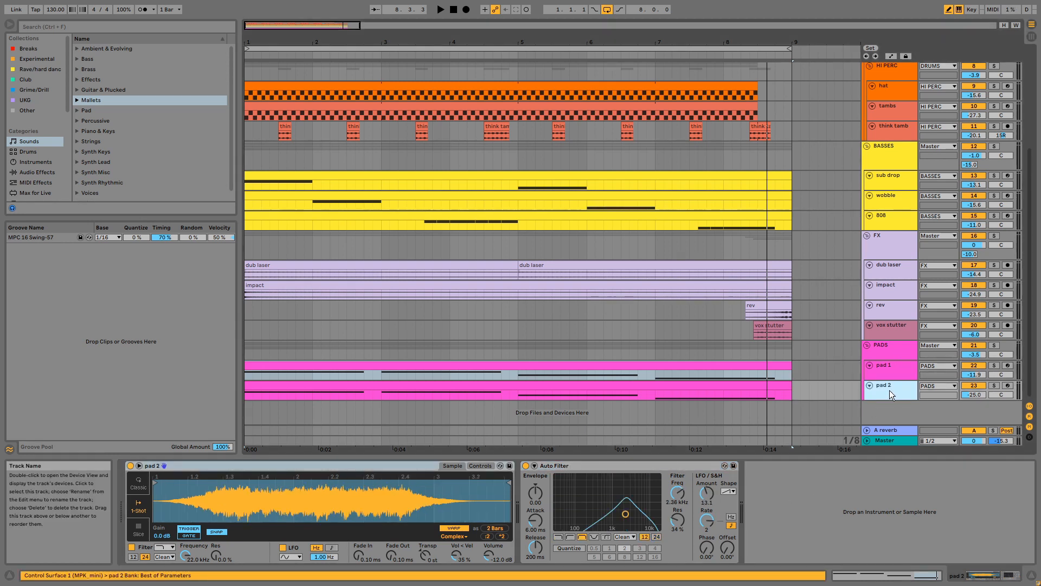
click(620, 468)
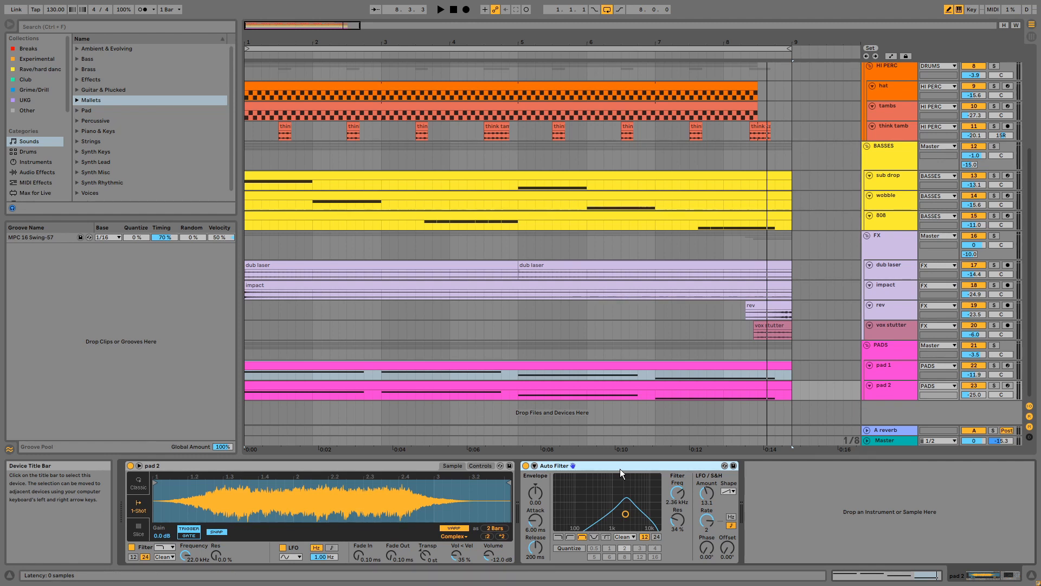
- Play the full arrangement from bar 1 while muting and reactivating pad 1 and pad 2 in turn to compare the mix
key(space)
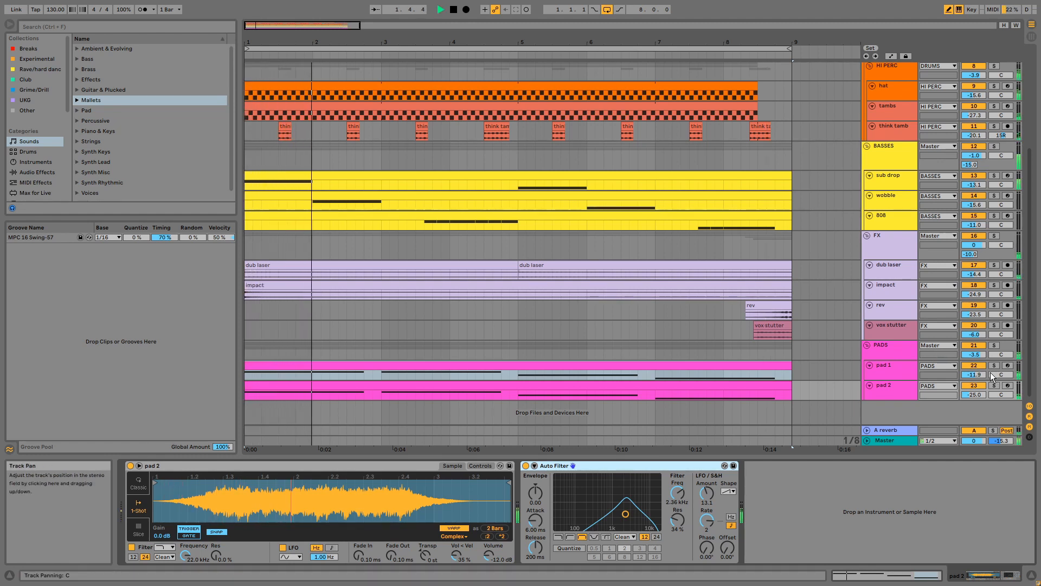
click(974, 365)
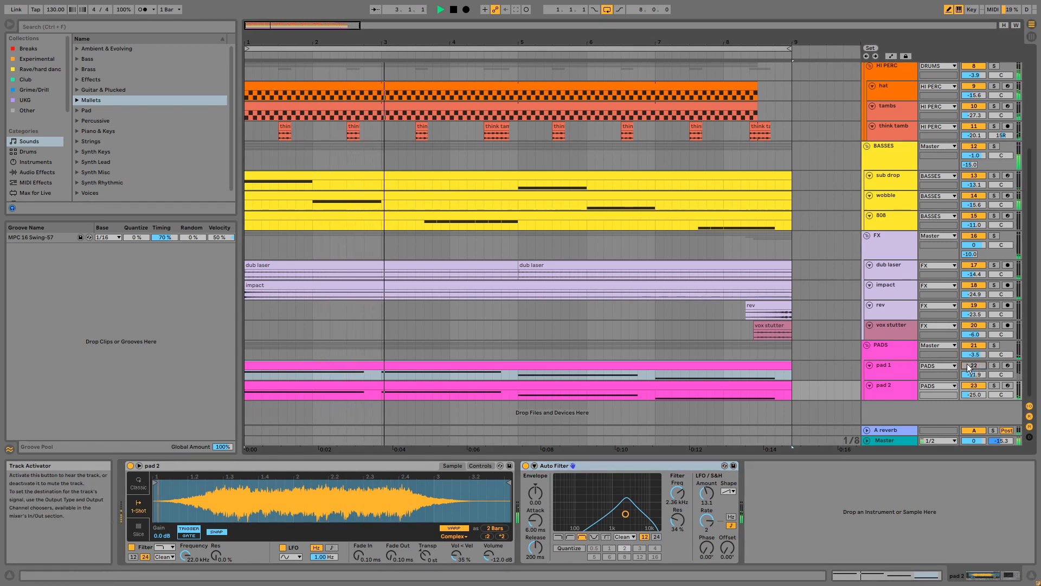
click(974, 365)
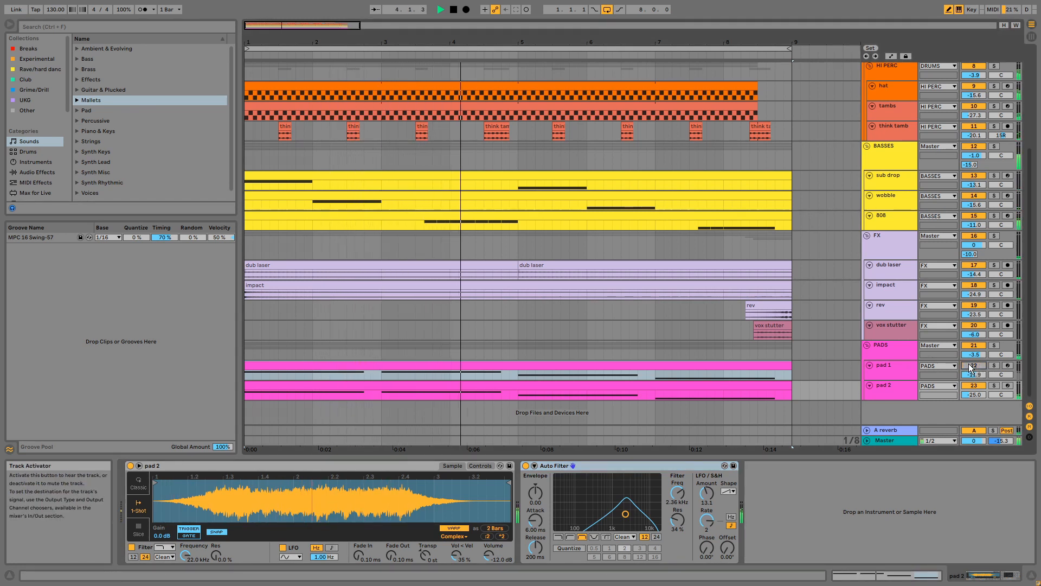
click(973, 386)
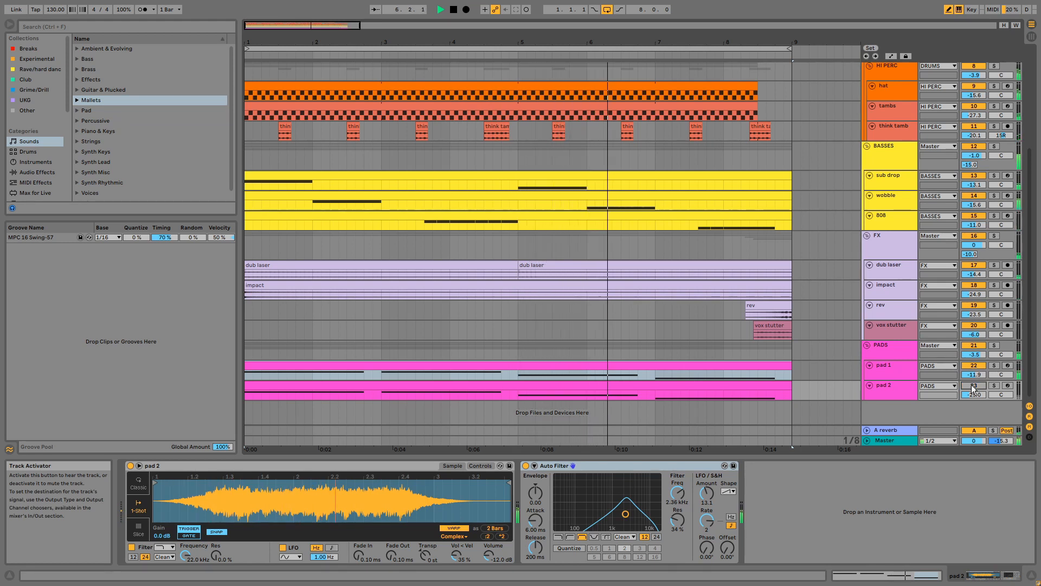
click(974, 387)
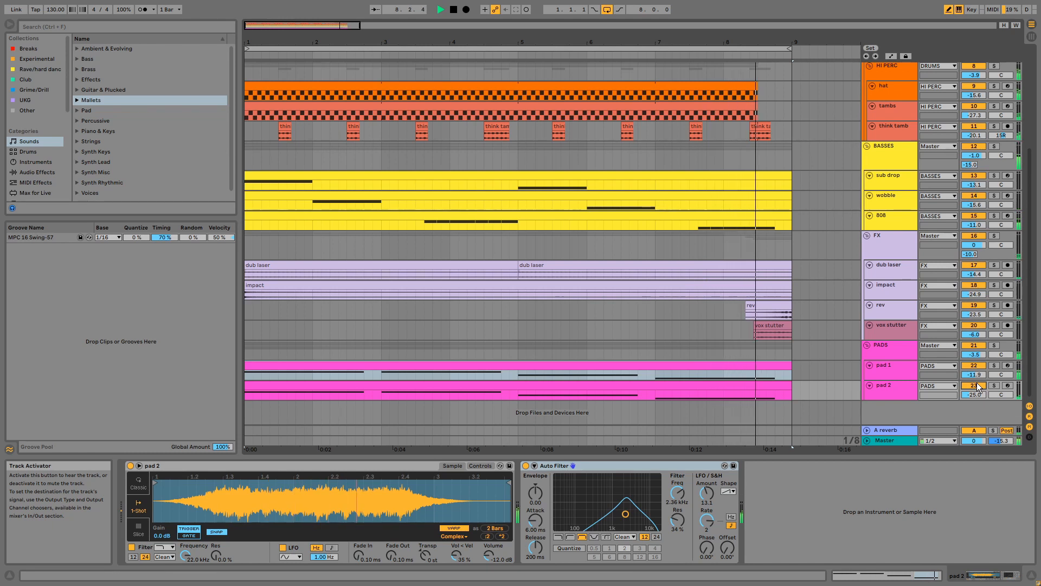
key(space)
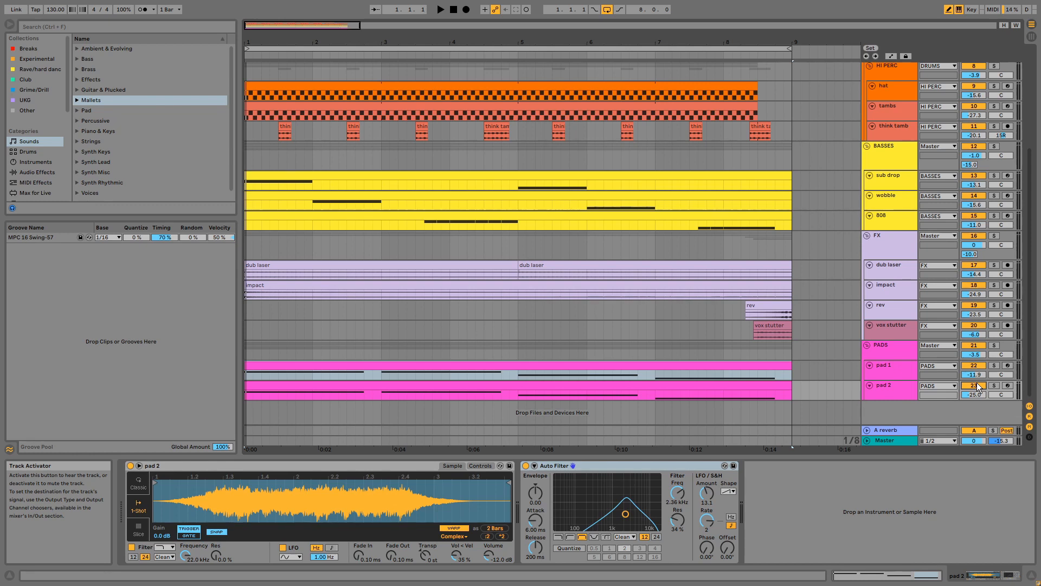
- Compare the pad 1 clip's MIDI notes with those in the sub drop, 808 and wobble bass clips
double_click(721, 367)
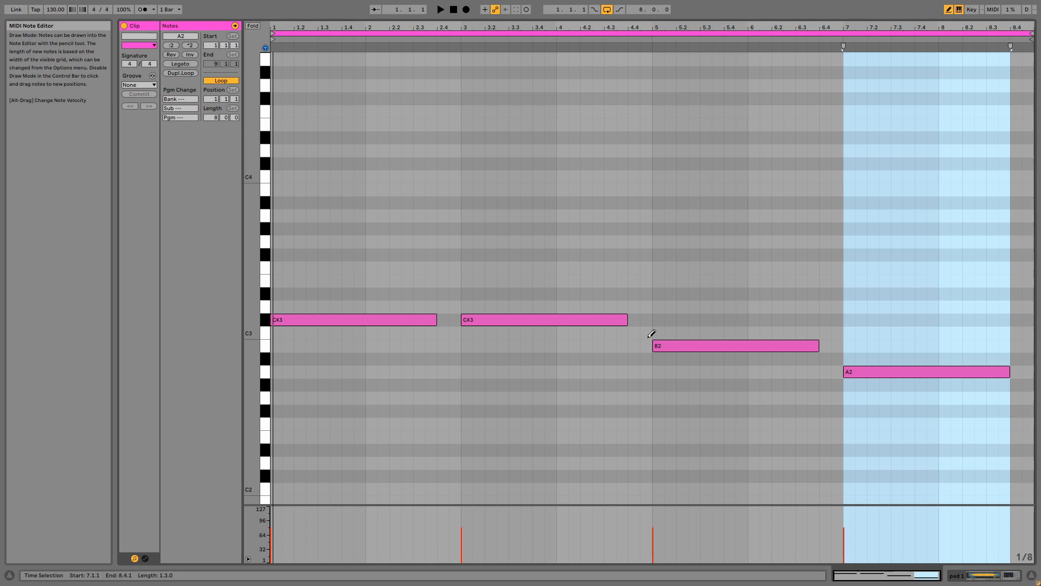
key(ctrl+alt+e)
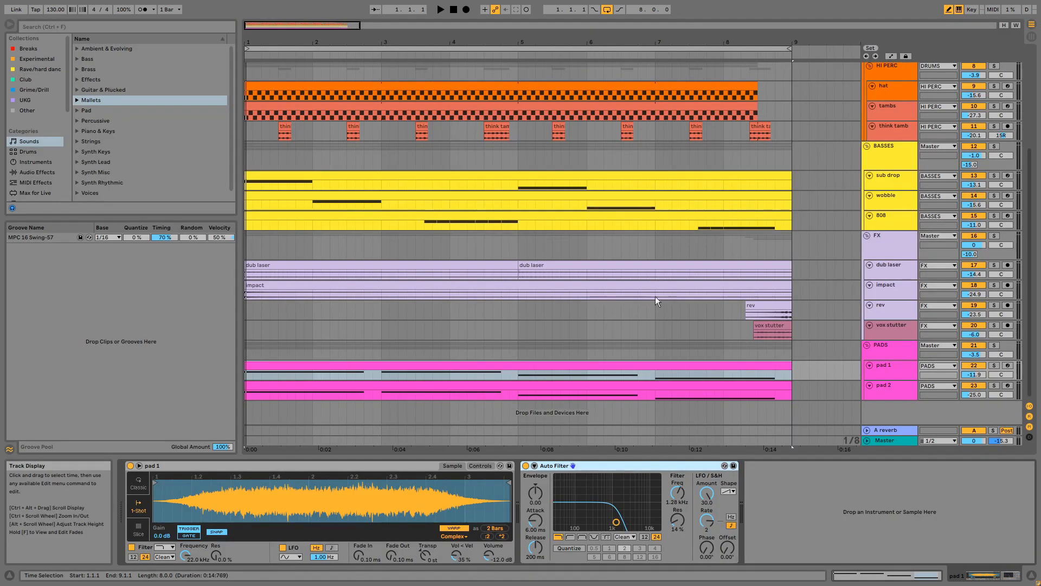
double_click(628, 174)
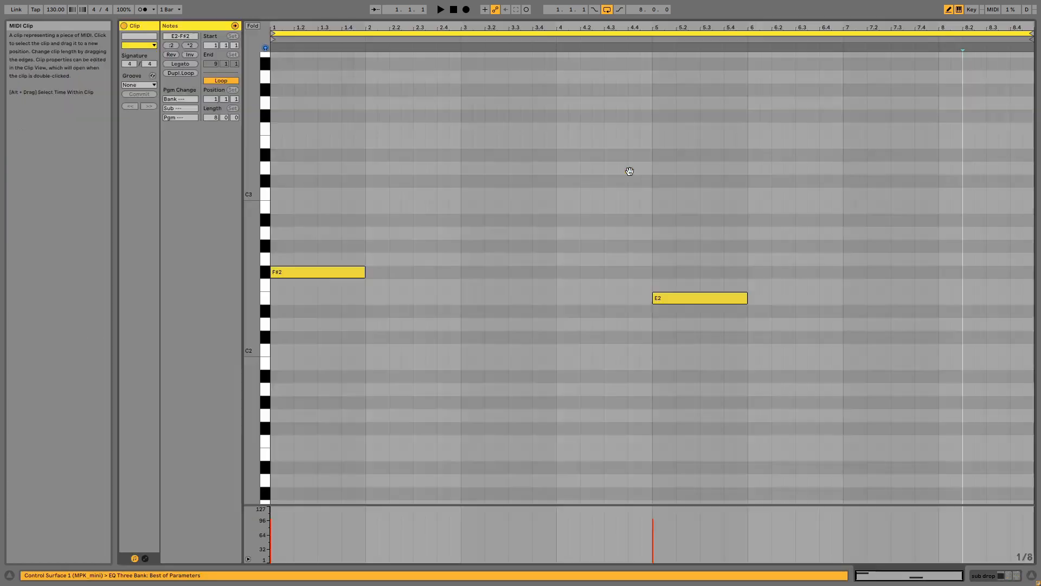
key(ctrl+alt+e)
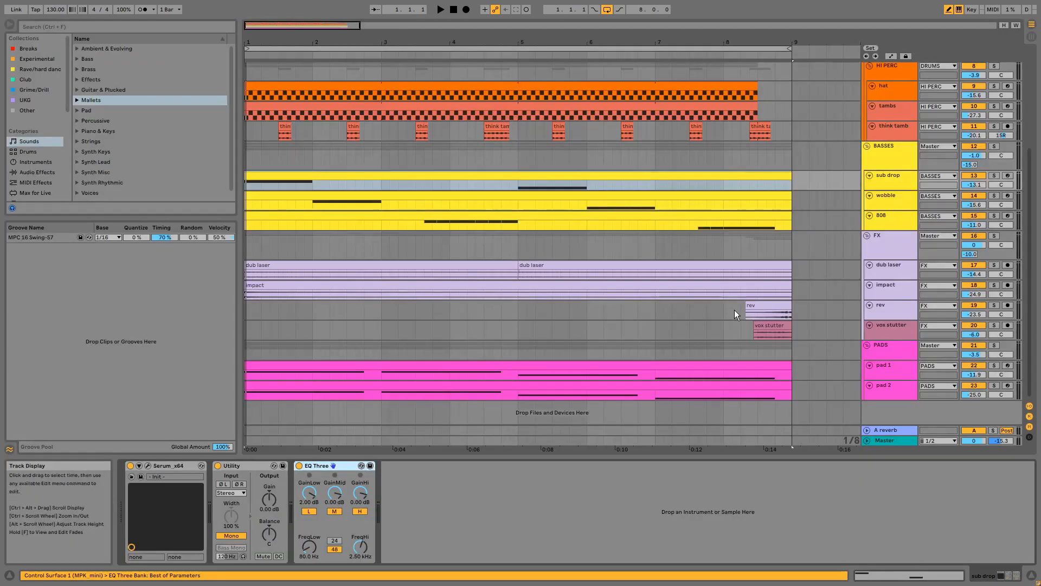
double_click(623, 219)
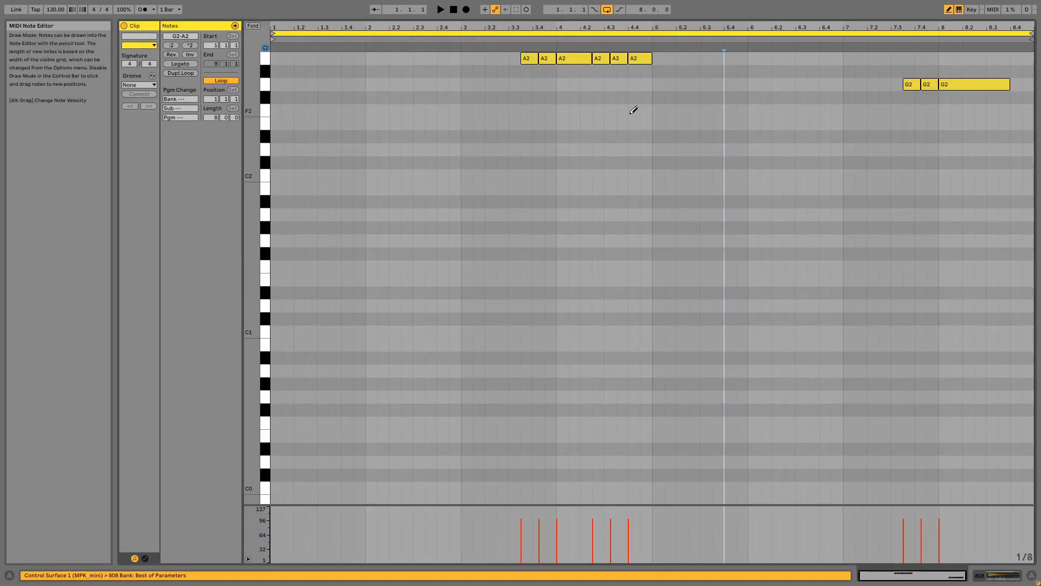
key(ctrl+alt+e)
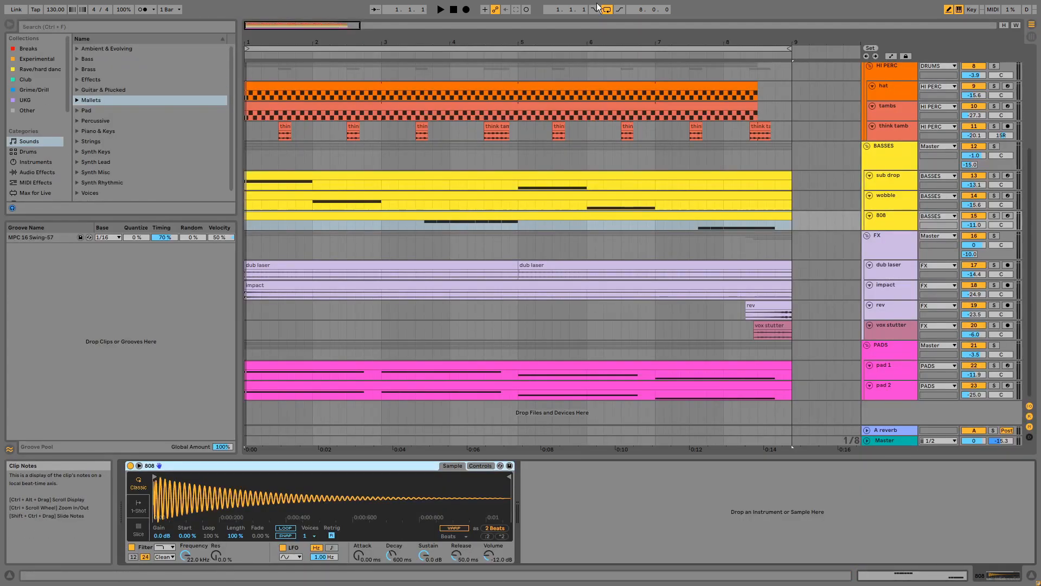
double_click(611, 190)
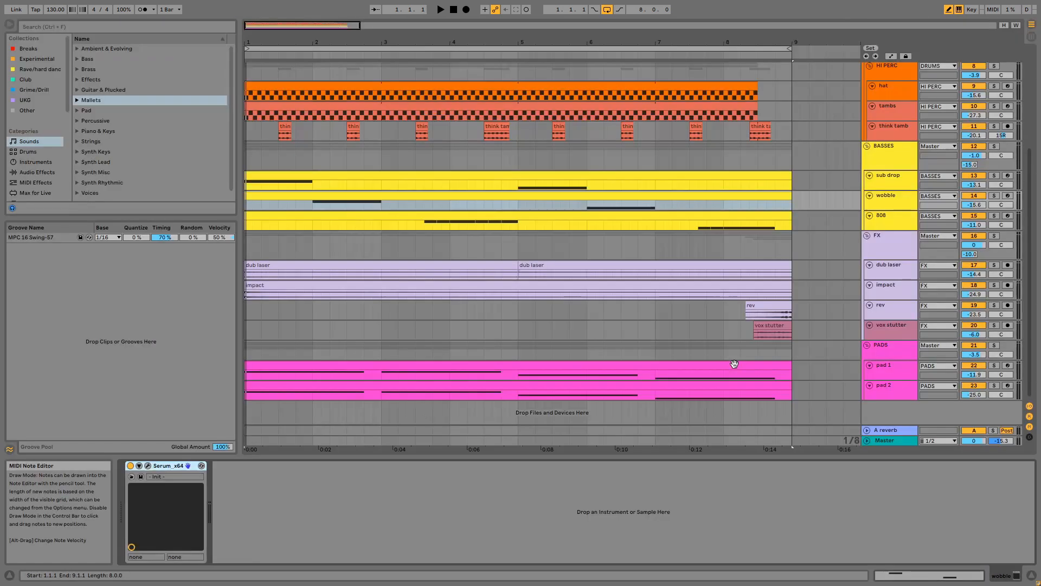
key(ctrl+alt+e)
double_click(741, 364)
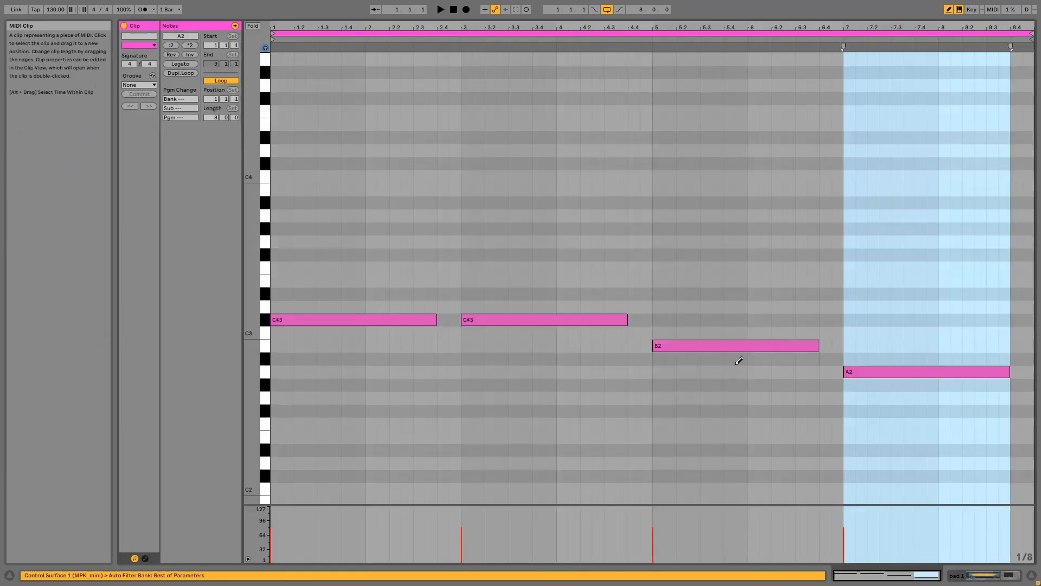
- Play the arrangement from near bar 7 with the pad 1 clip's notes open, and stop playback near the end of bar 8
click(820, 42)
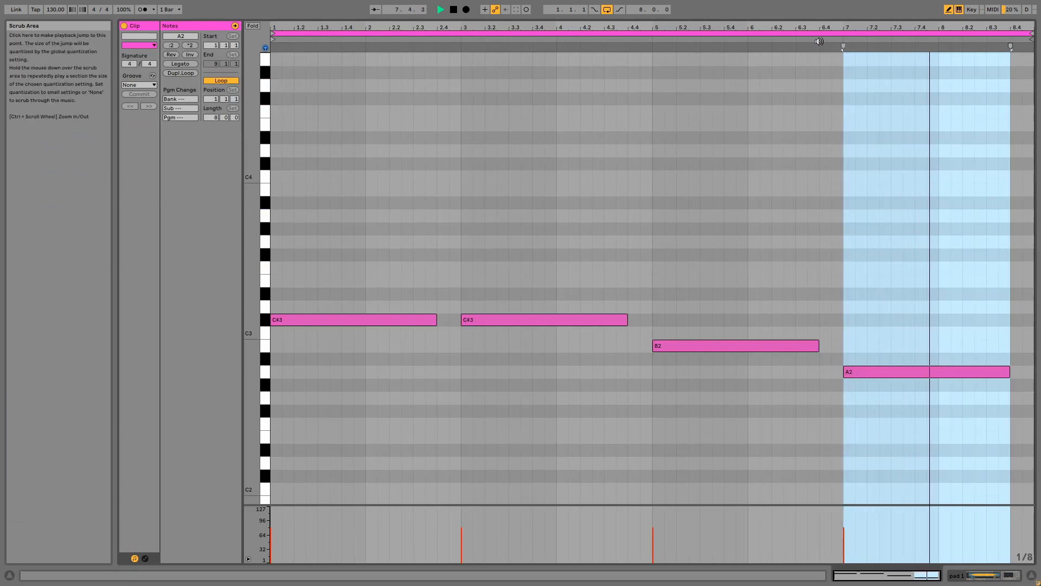
key(space)
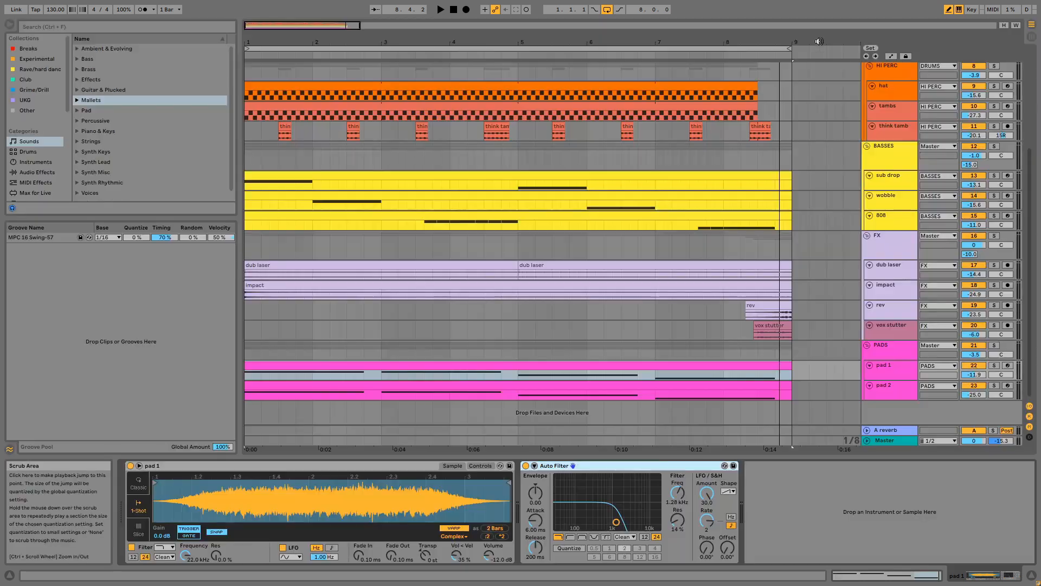
- Examine the PADS group's effects chain in order: Drum Buss, EQ Eight, Auto Filter with its LFO, and Echo
click(880, 342)
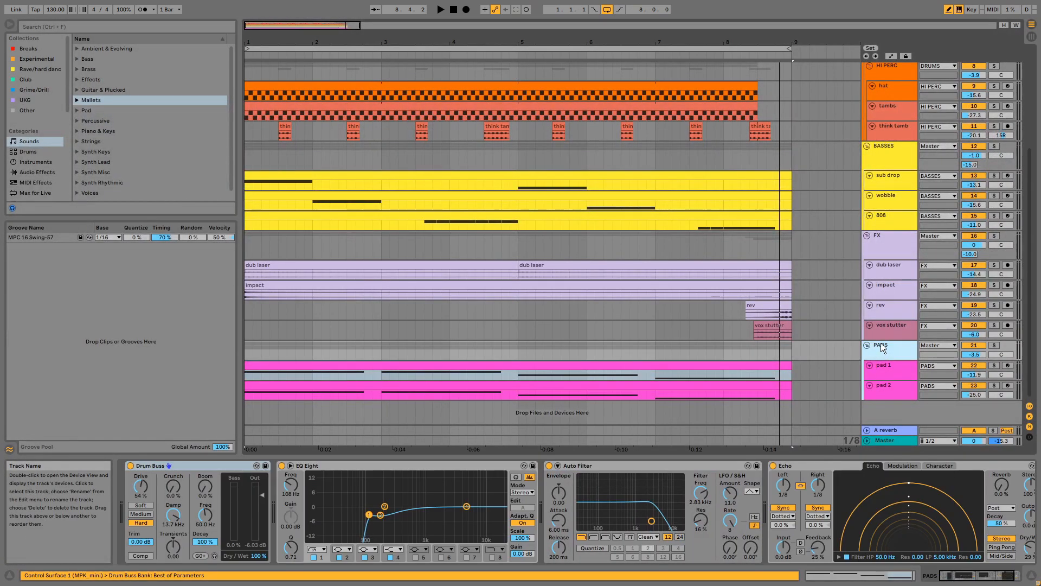
click(242, 464)
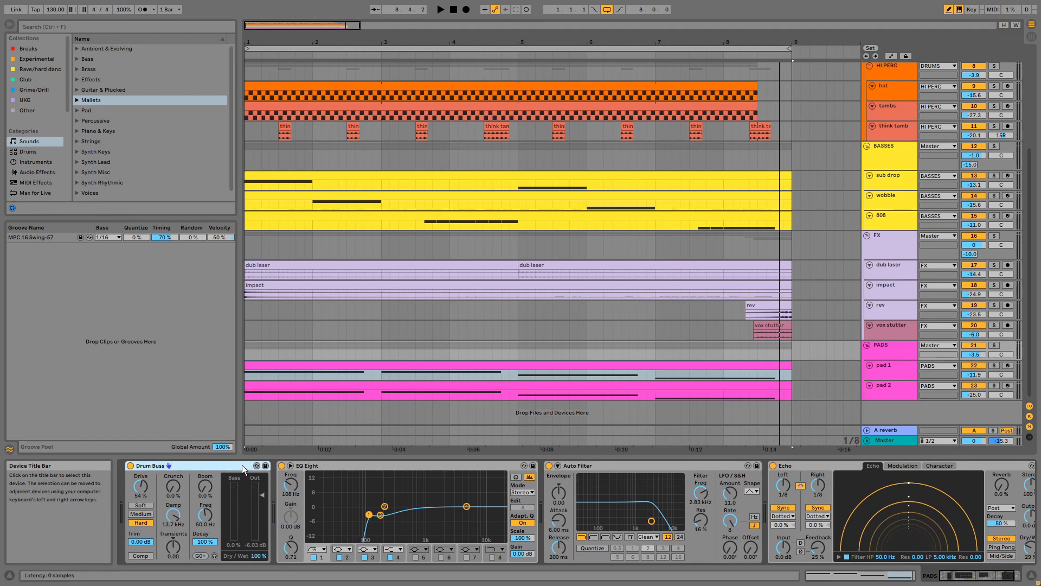
click(368, 465)
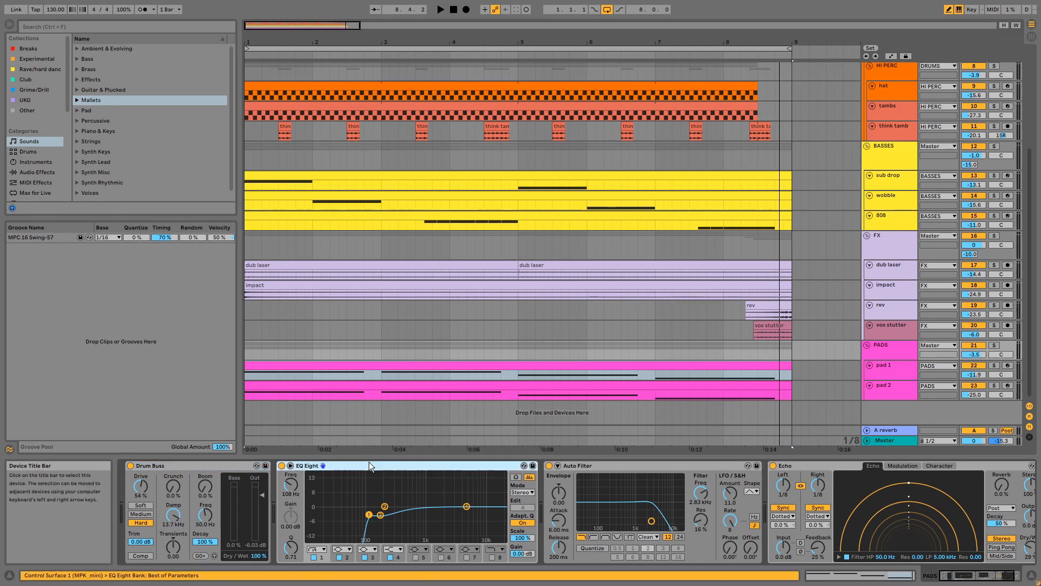
click(587, 465)
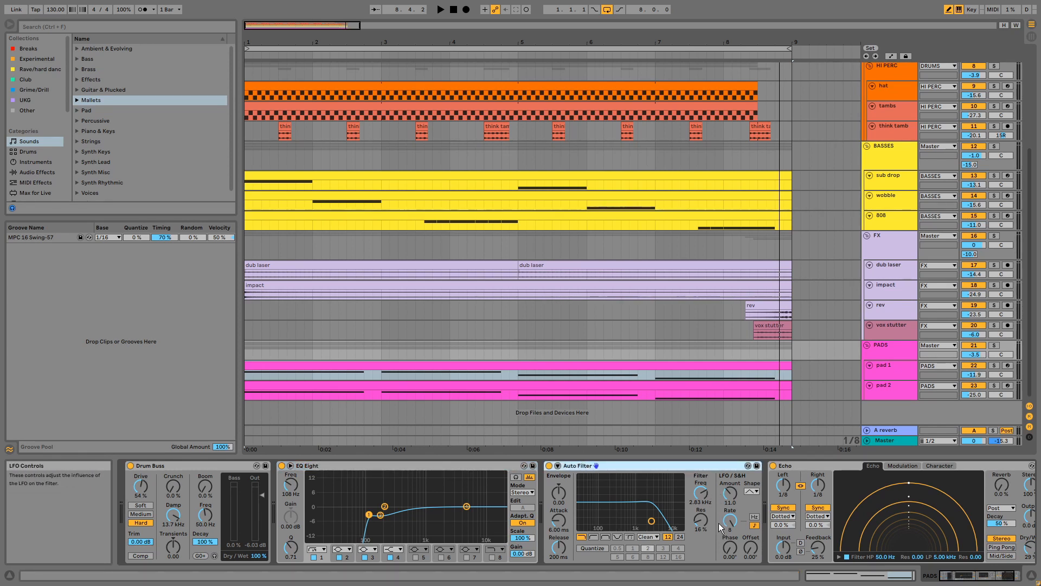
click(820, 464)
- Increase the PADS group track's height in the arrangement to expose its reverb send level
click(890, 354)
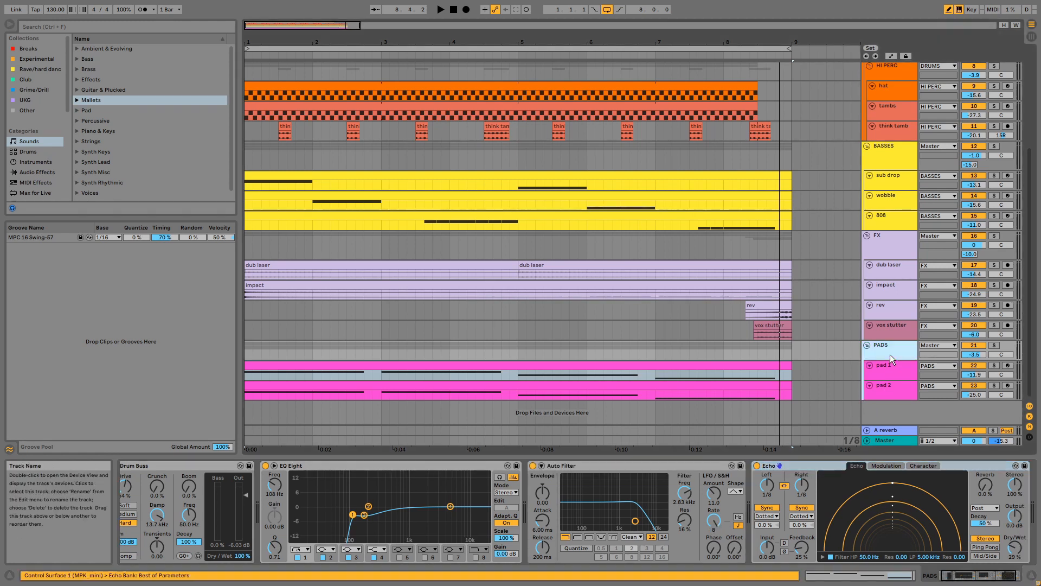
drag(893, 361, 892, 370)
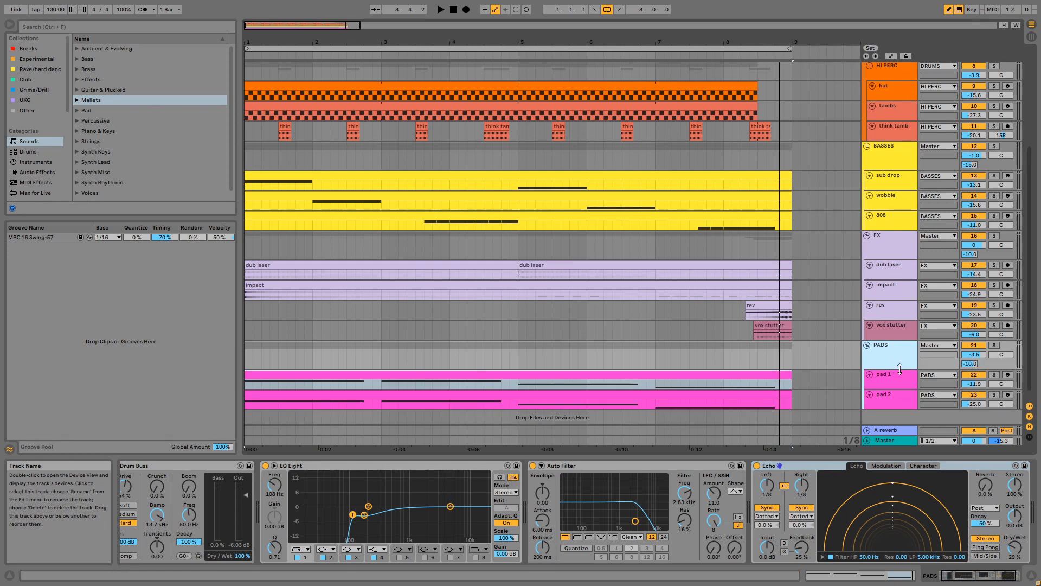